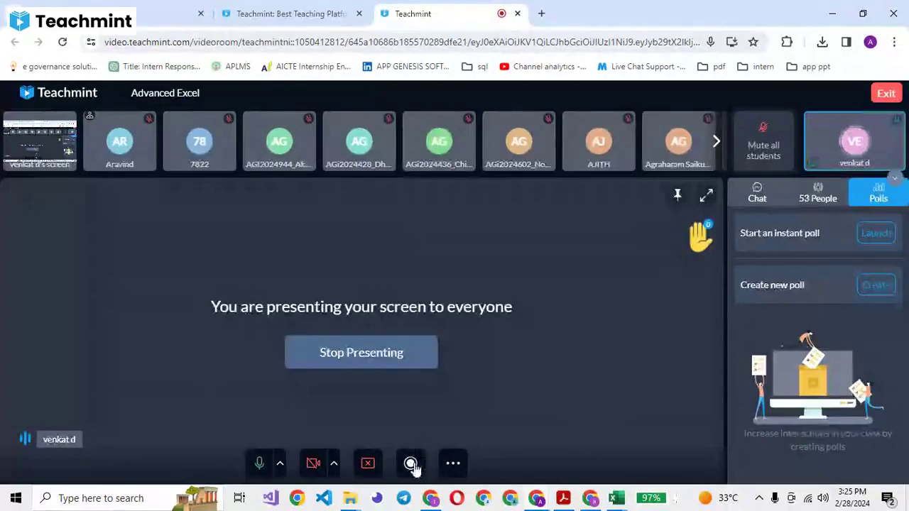
- Start recording the Teachmint class and bring the Excel internship workbook to the front
left_click(410, 464)
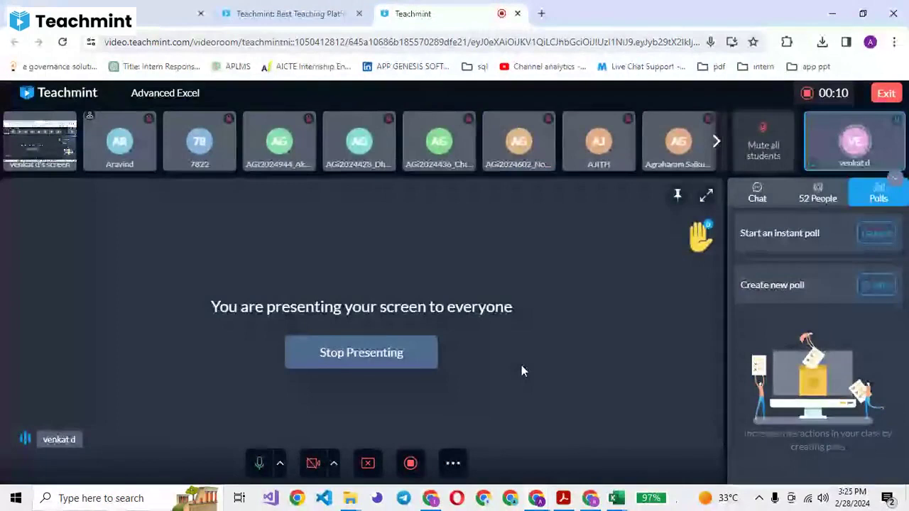
key("alt+Tab")
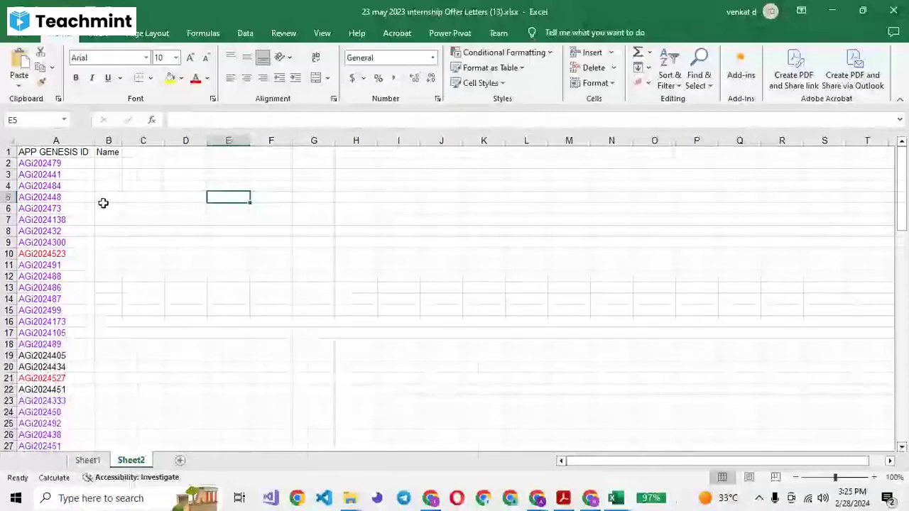
- Check the ID in Sheet2 cell A2, then view Sheet1's full student records
double_click(38, 163)
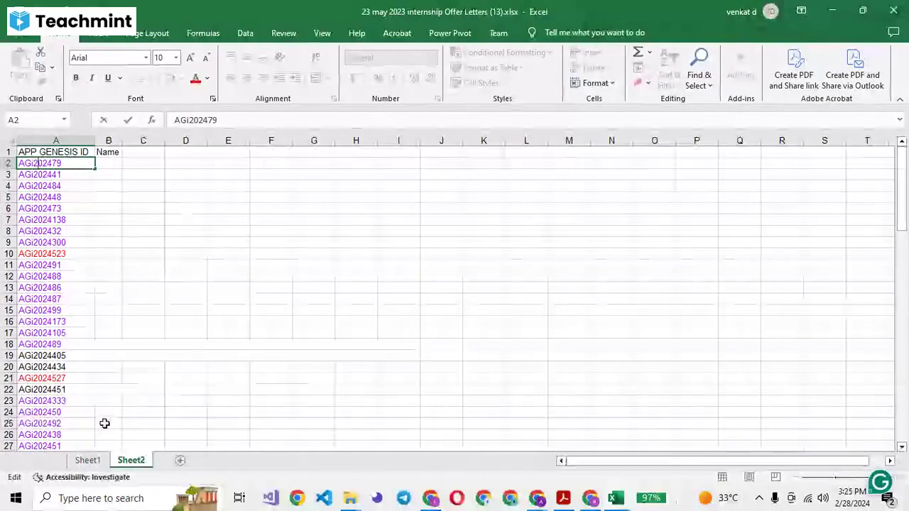
left_click(87, 460)
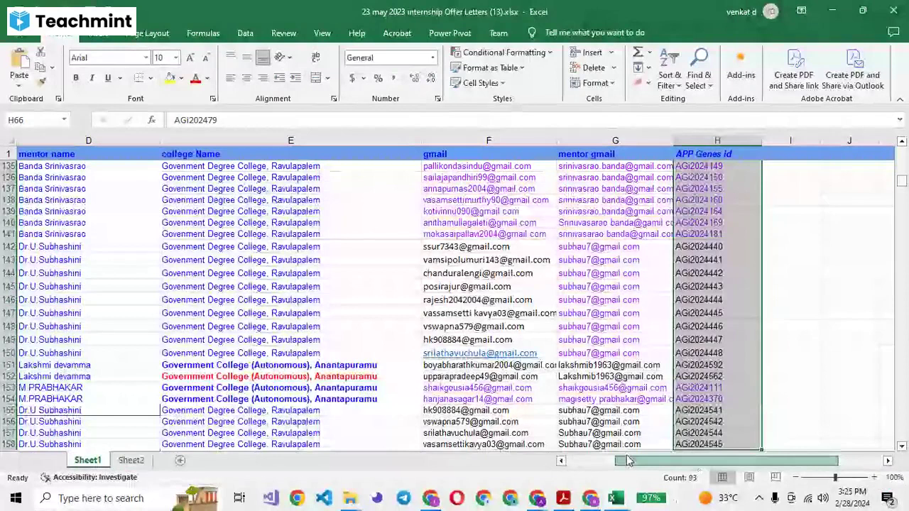
- Delete the duplicate APP Genes id column H from Sheet1
left_click_drag(628, 460, 643, 461)
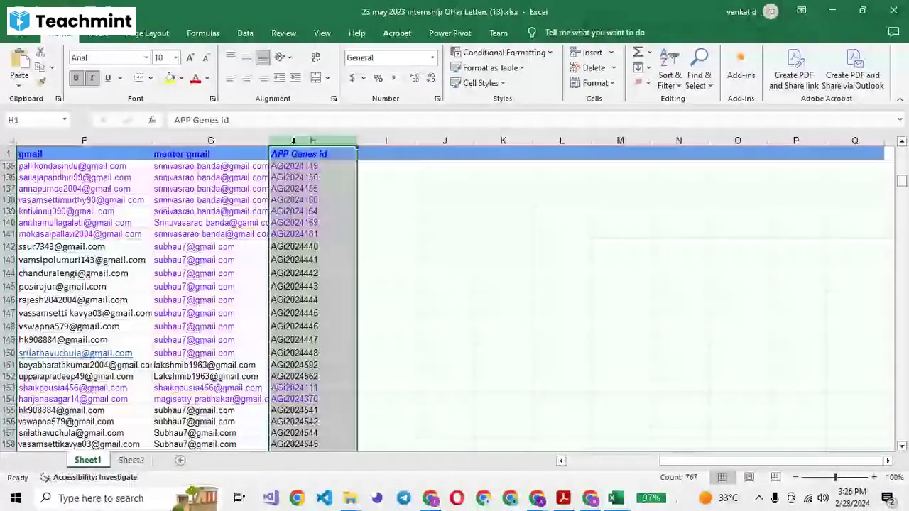
right_click(297, 141)
left_click(328, 273)
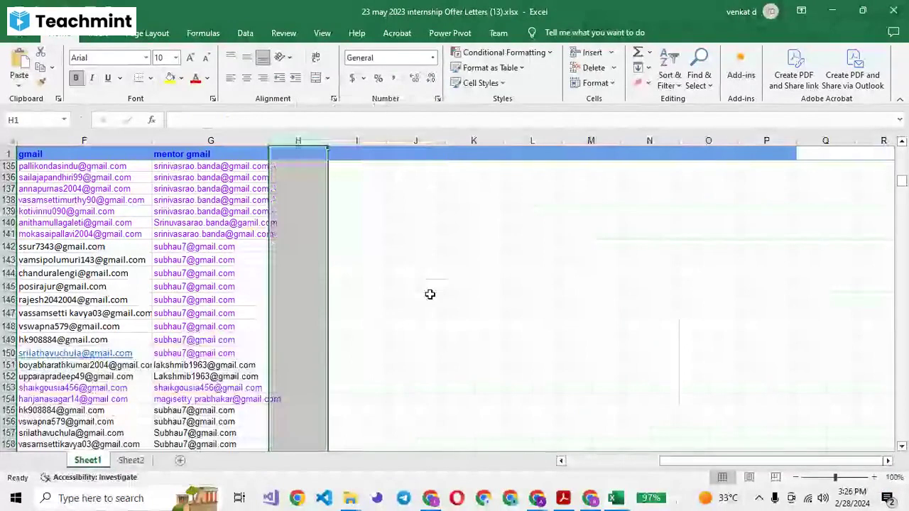
- Check the ID in cell A150, then return to Sheet2 and inspect cell A9
key("ctrl+z")
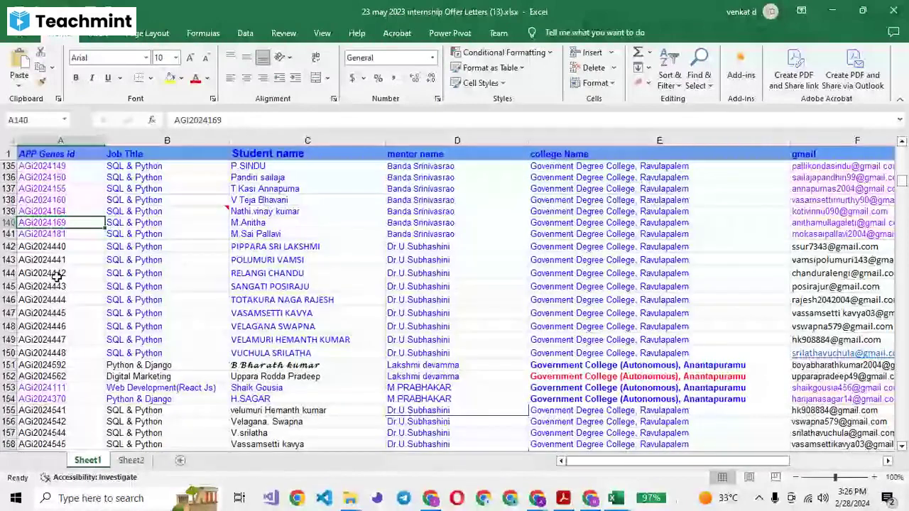
left_click(64, 353)
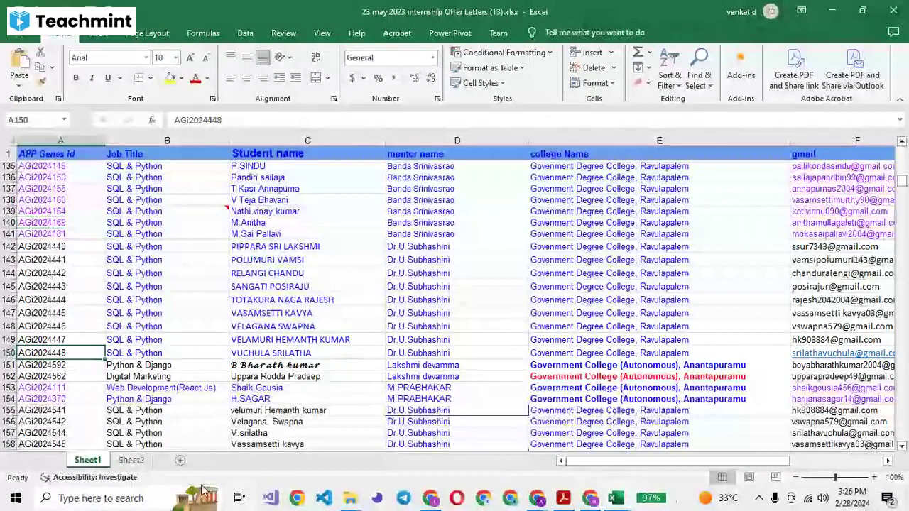
left_click(131, 461)
double_click(53, 242)
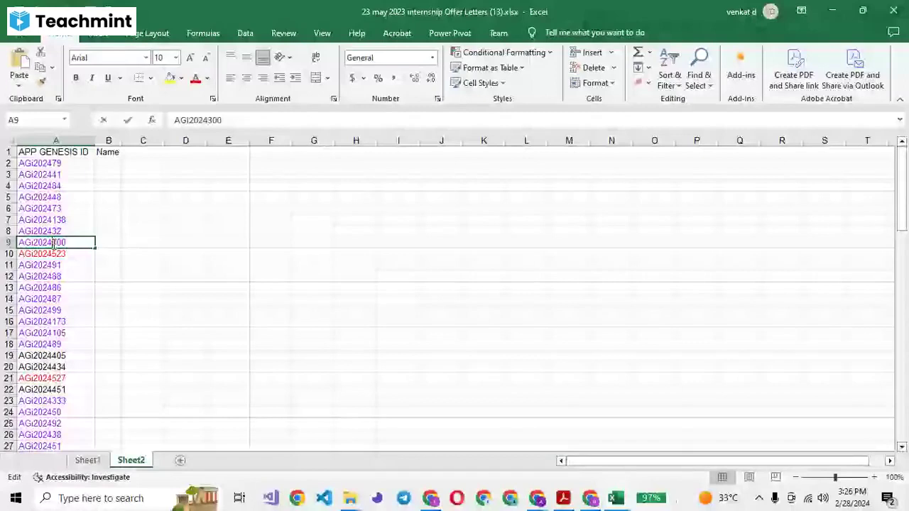
left_click_drag(223, 120, 164, 122)
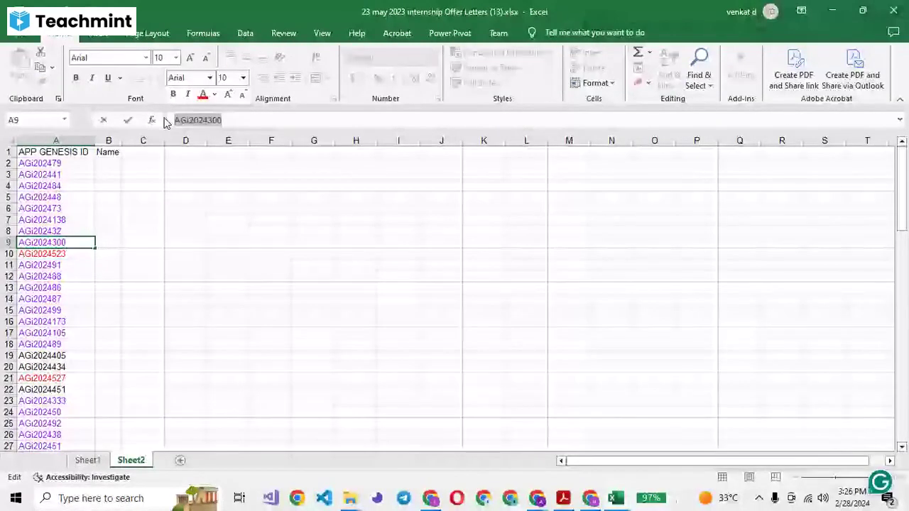
left_click(228, 276)
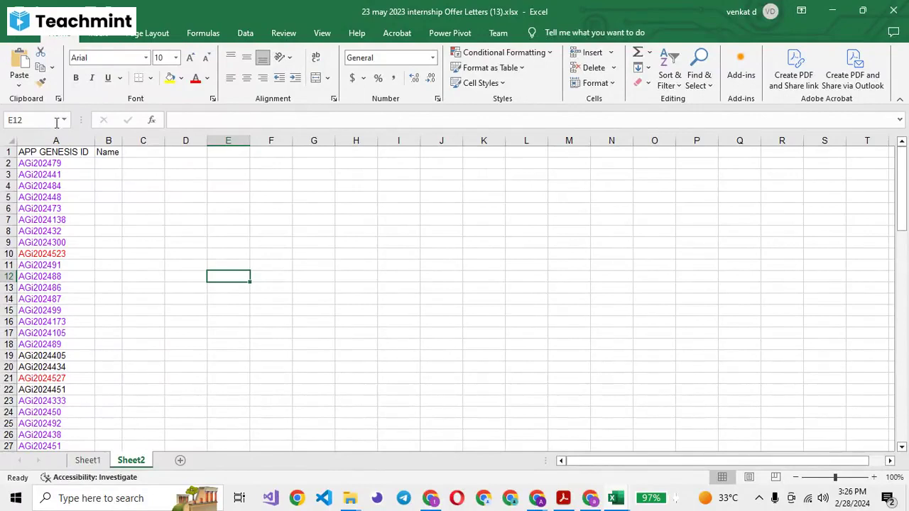
- Look at the Name cells B3 and B2 on Sheet2, then return to Sheet1's records
left_click(116, 172)
left_click(112, 165)
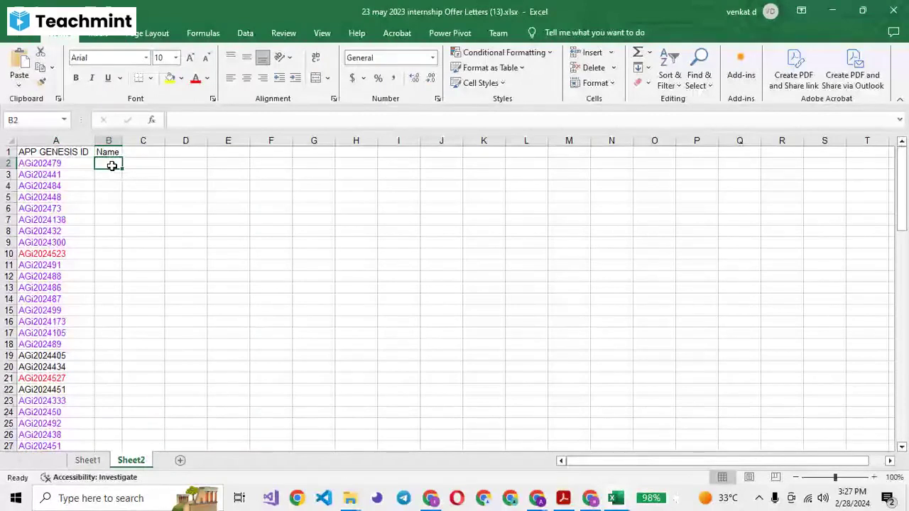
left_click(88, 460)
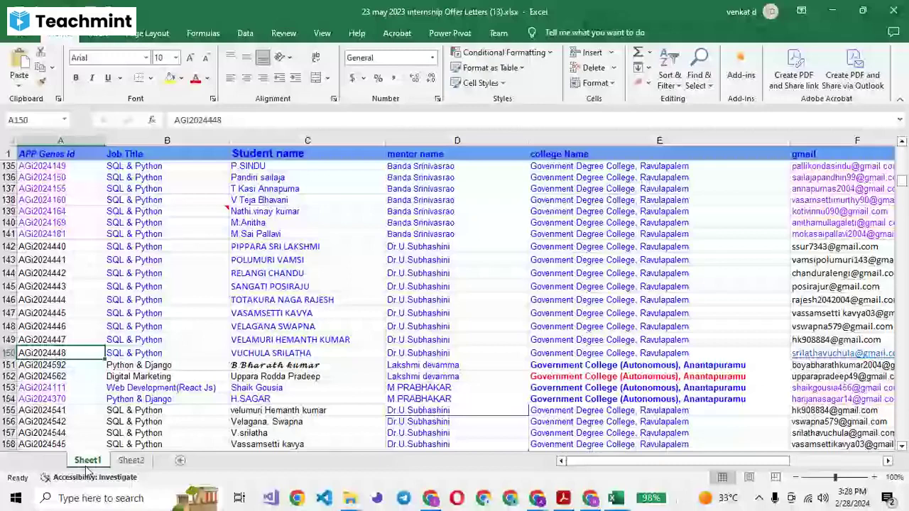
left_click(31, 166)
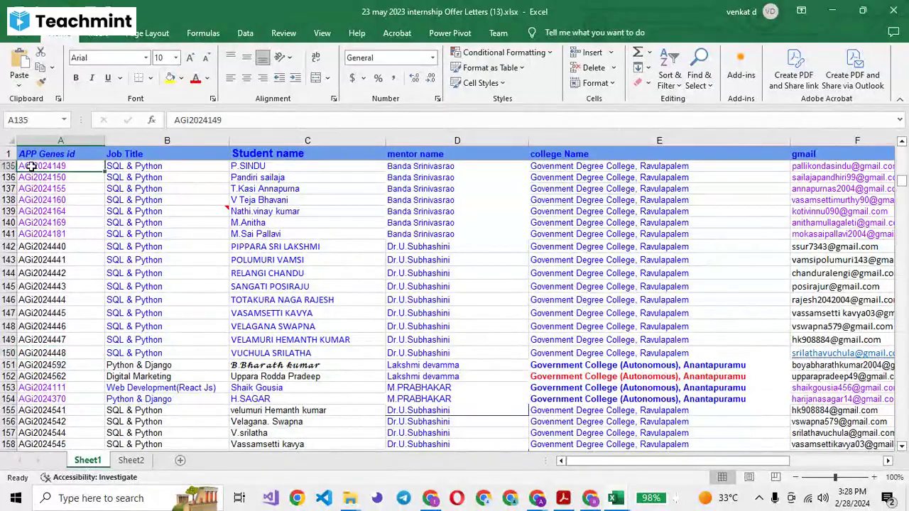
key("ctrl+Home")
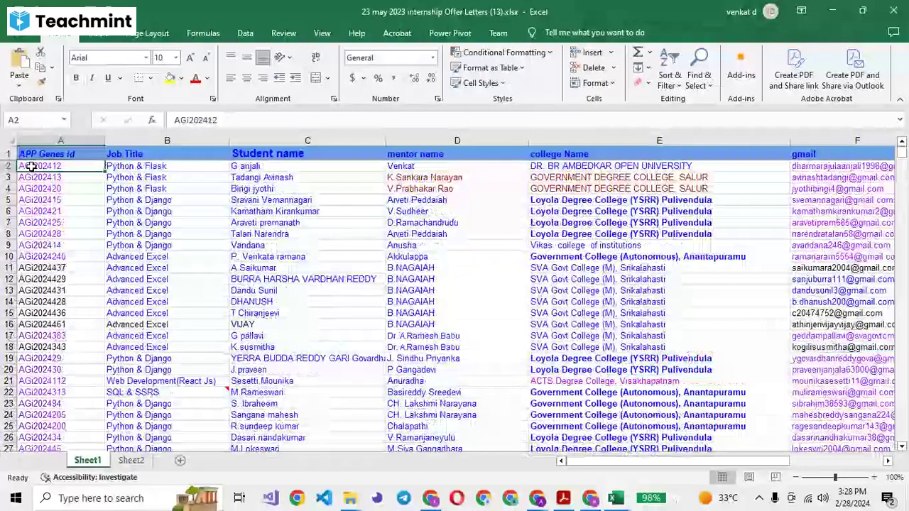
key("ctrl+Page_Down")
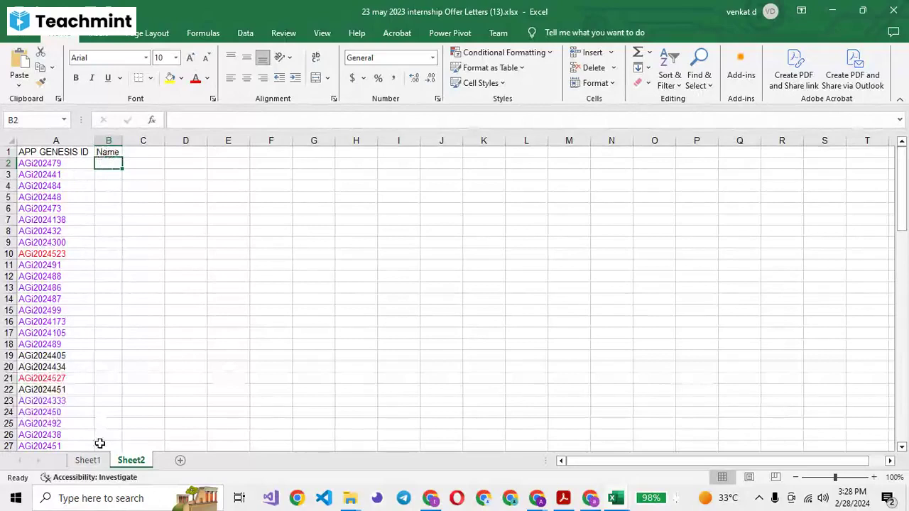
key("ctrl+Page_Up")
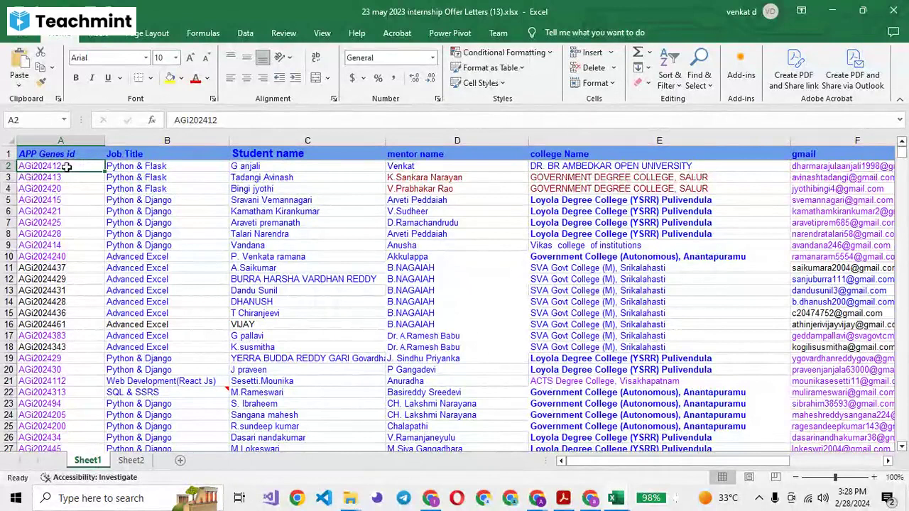
left_click(7, 165)
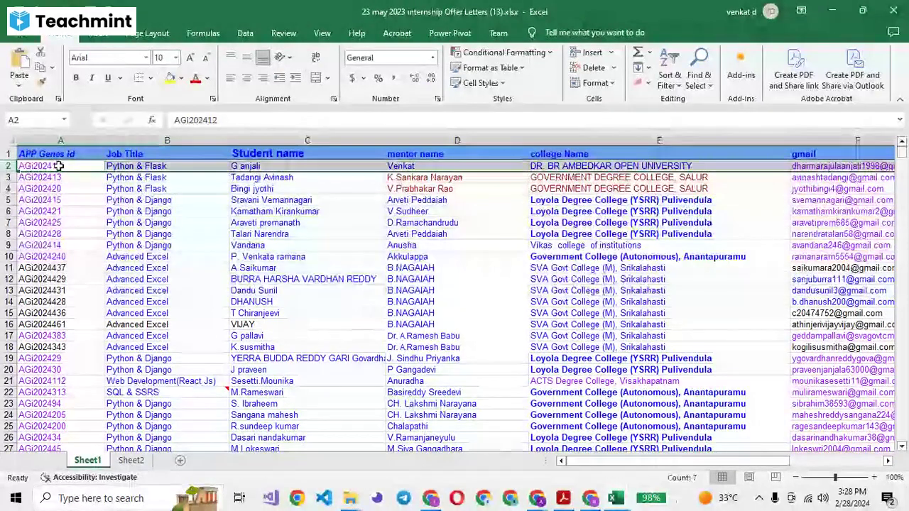
- Select Sheet1's ID, Job Title and Student name data from A2 down to C767
left_click(59, 166)
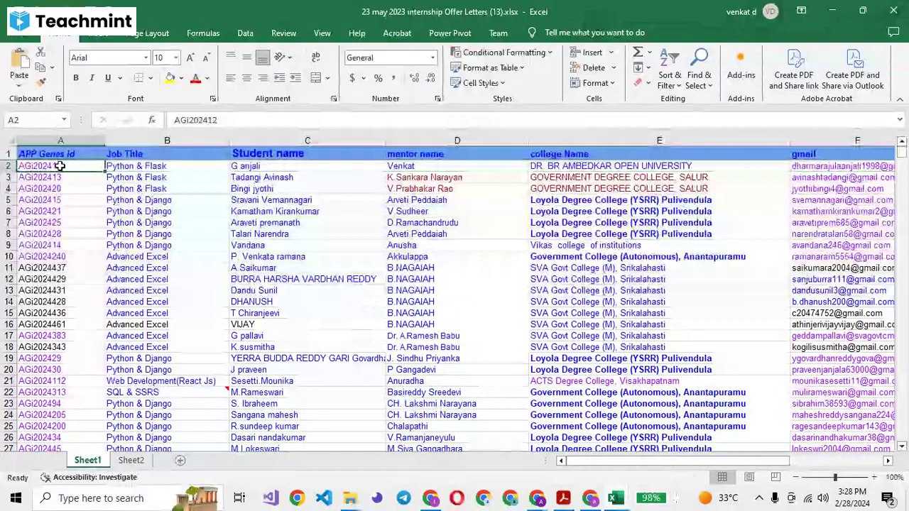
key("shift+Right")
key("shift+Right")
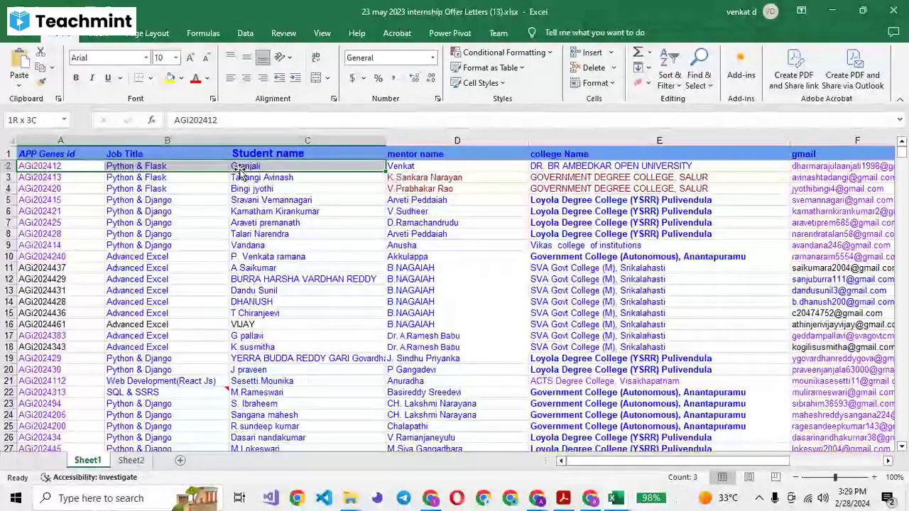
key("ctrl+shift+Down")
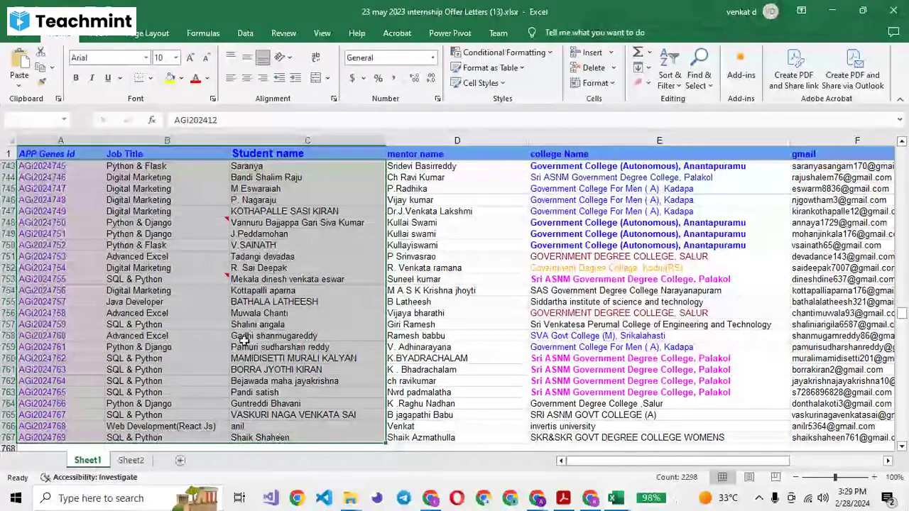
- Open Name Manager from the Formulas ribbon and close it, keeping A2:C767 selected
left_click(204, 36)
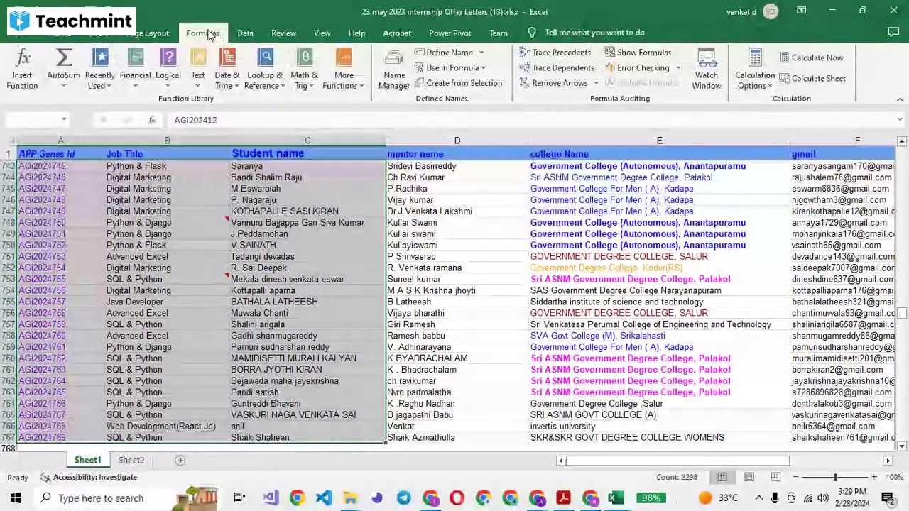
left_click(400, 78)
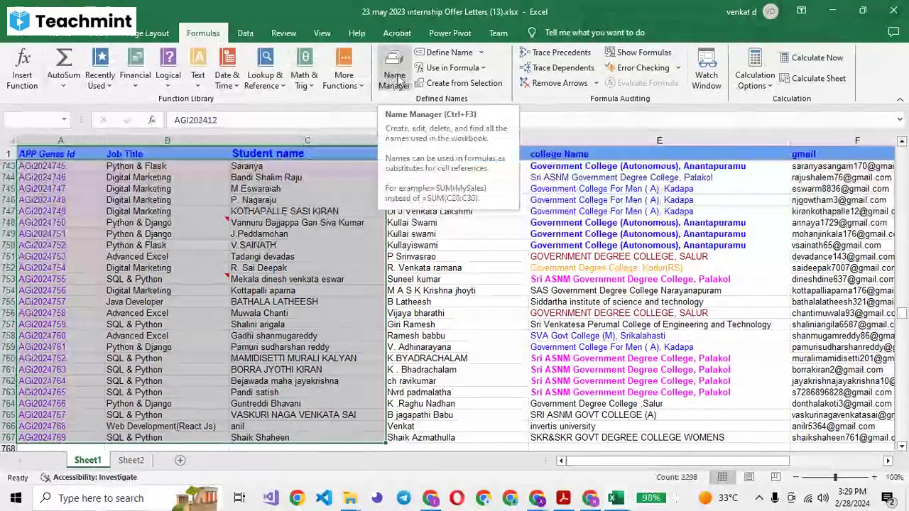
left_click(396, 75)
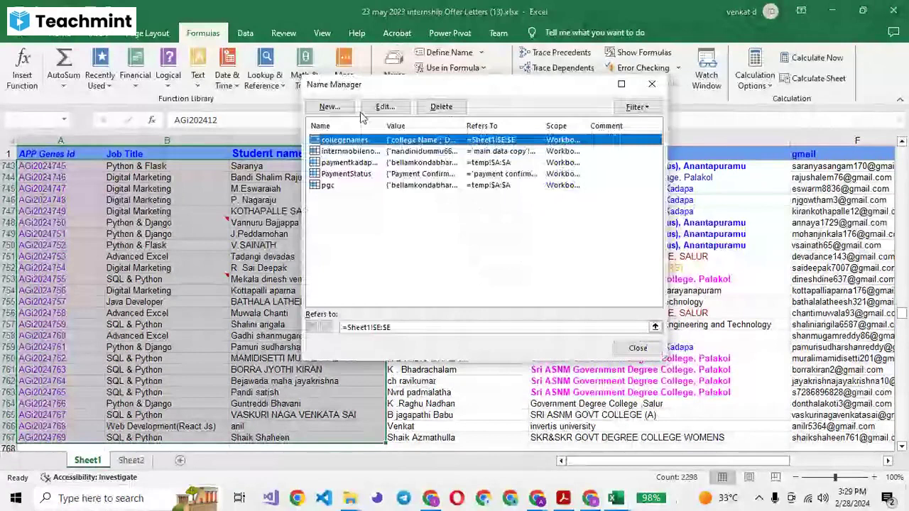
key("Escape")
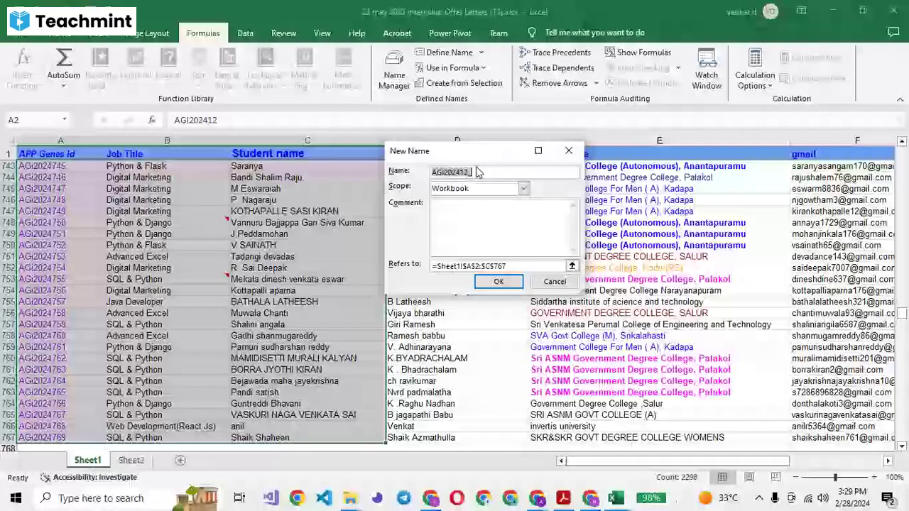
- Name the Sheet1 range $A$2:$C$767 'internsname' and confirm it
type("intern")
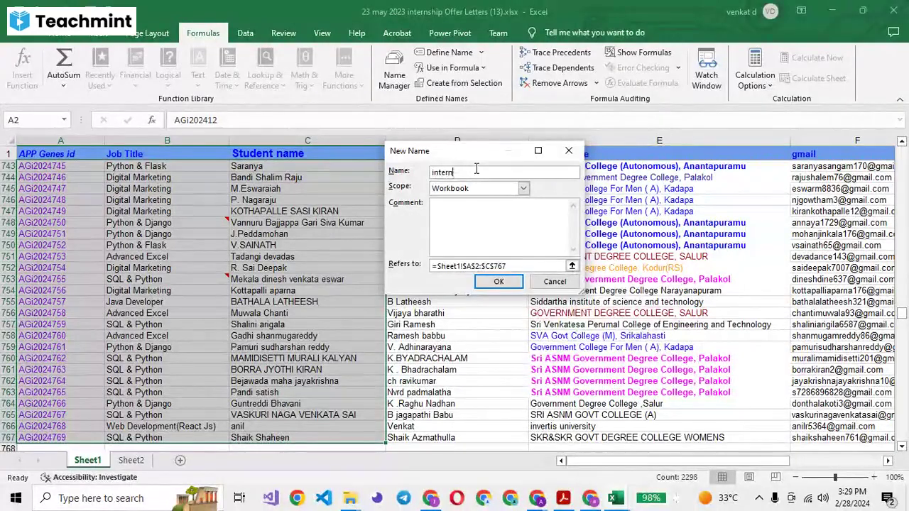
type("s")
type("name")
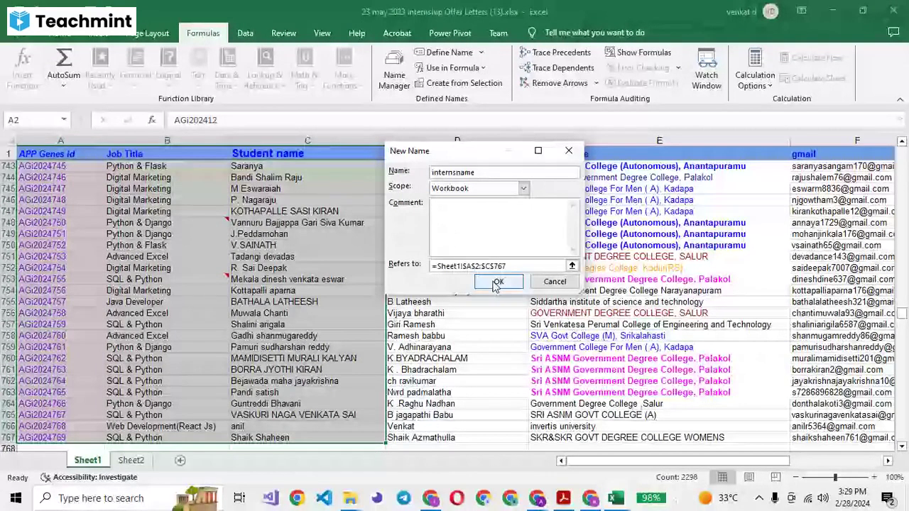
left_click(497, 282)
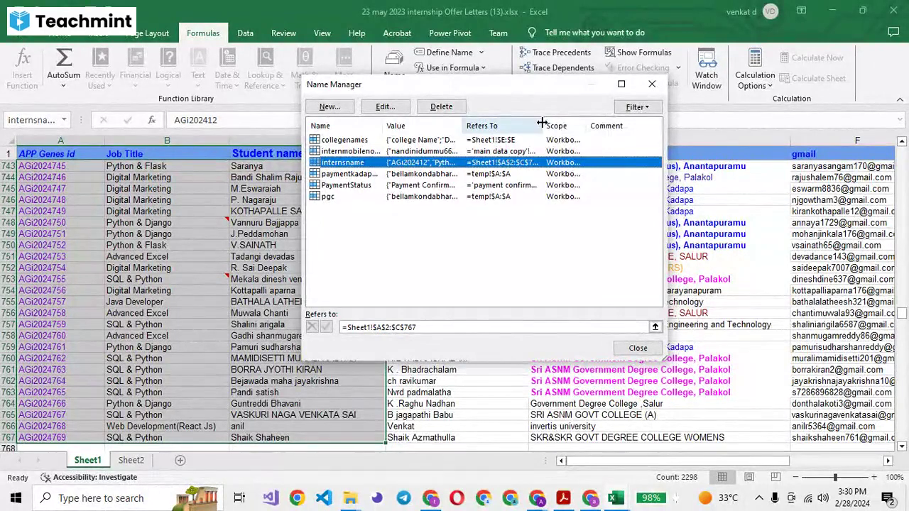
left_click_drag(542, 123, 619, 125)
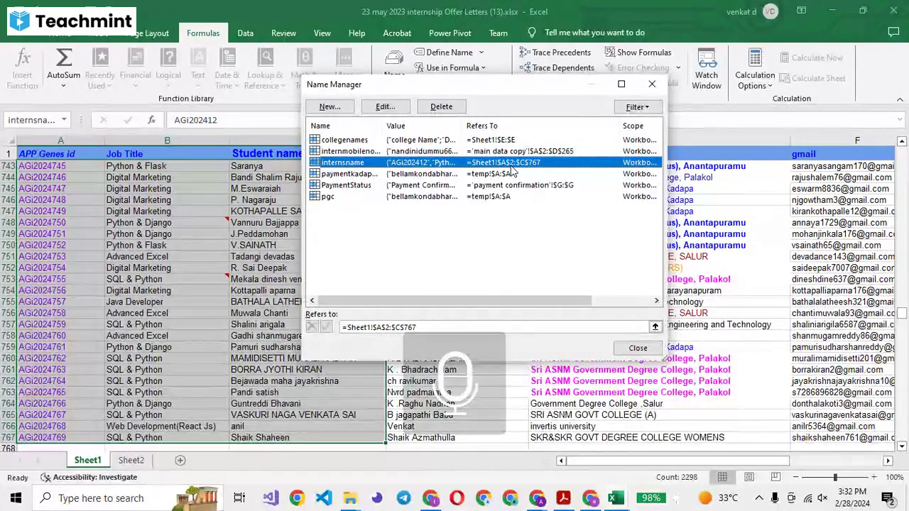
key("XF86AudioRaiseVolume")
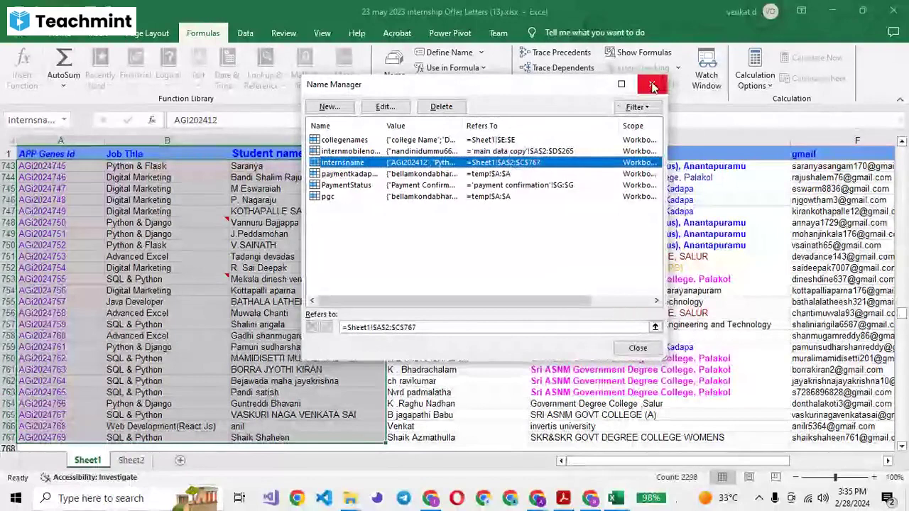
- Close the defined-names list, go to Sheet2, and start a formula in B2 with '='
left_click(653, 86)
key("ctrl+Page_Down")
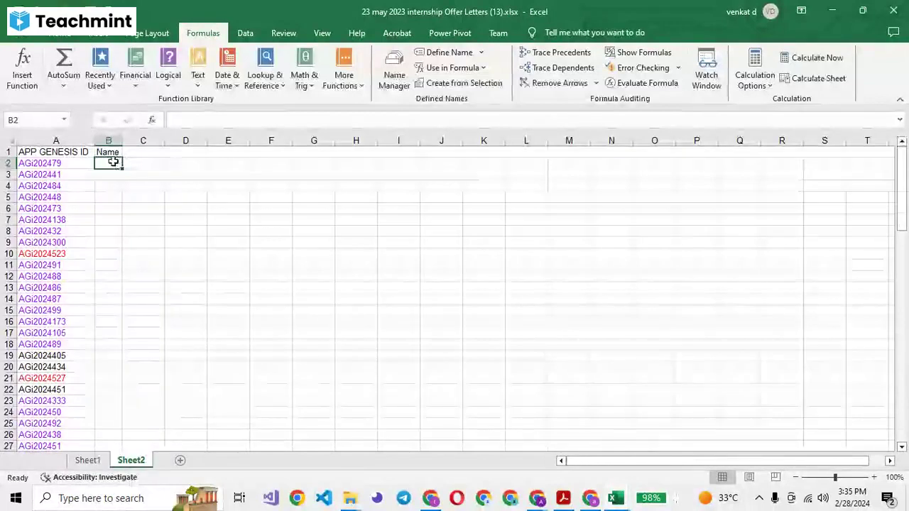
type("=")
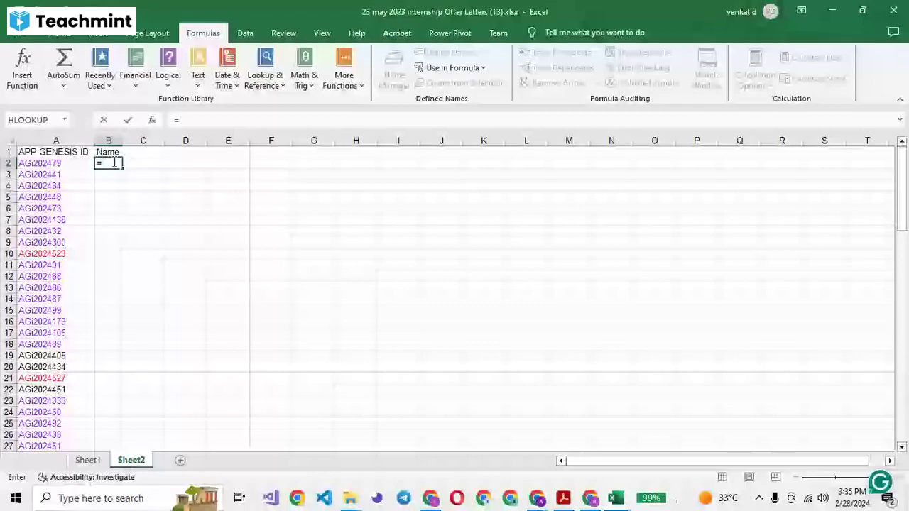
- Begin a VLOOKUP in B2 with A2 as lookup value and start the table argument
type("vl")
key("Tab")
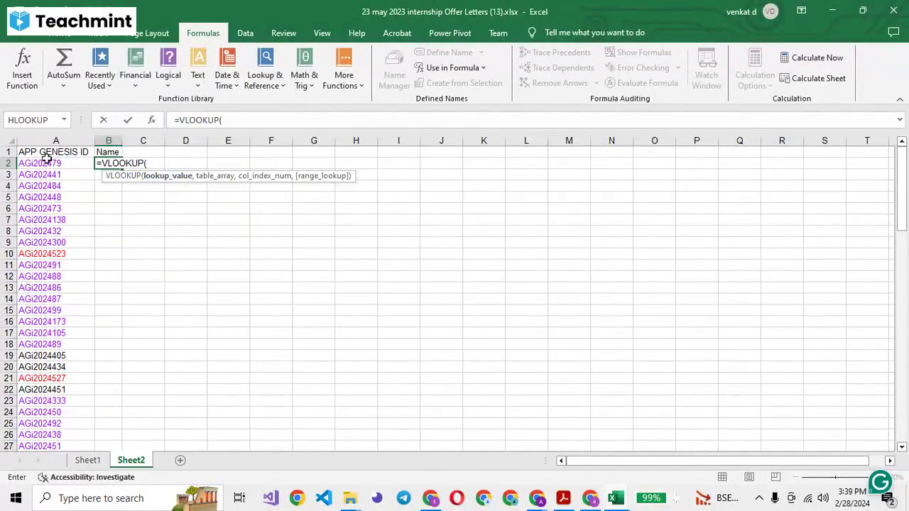
left_click(131, 461)
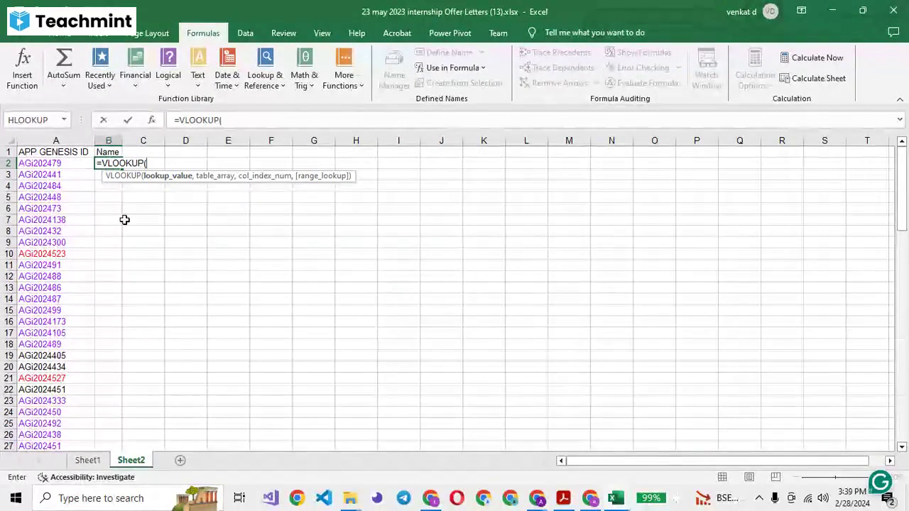
left_click(41, 164)
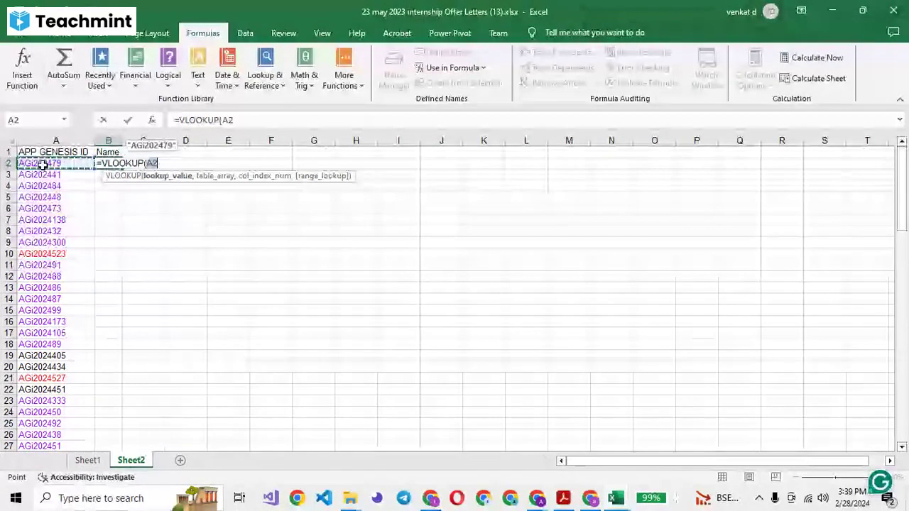
type(",")
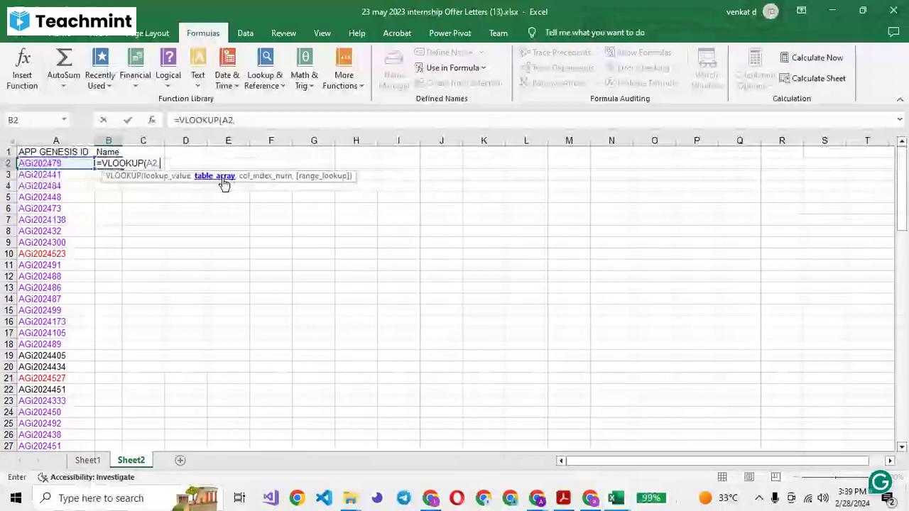
type("in")
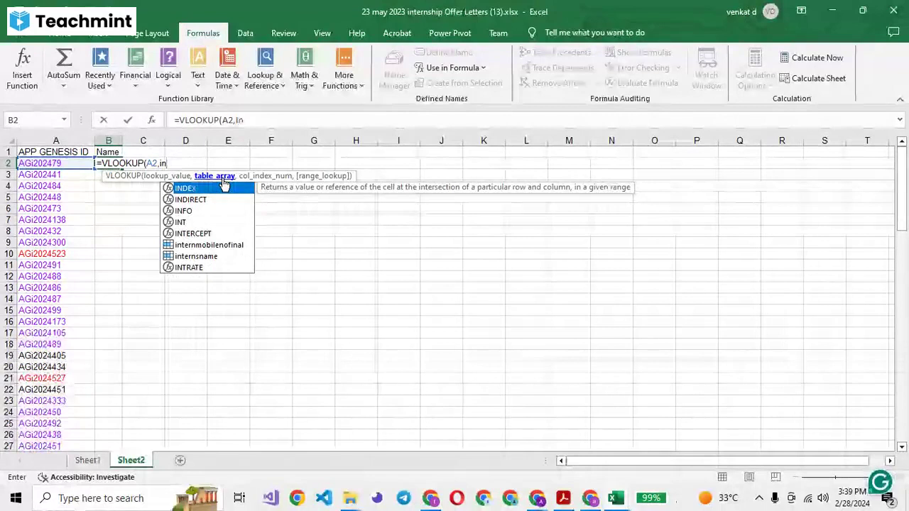
- Complete B2 as =VLOOKUP(A2,internsname,1,0), returning AGi202479
double_click(196, 256)
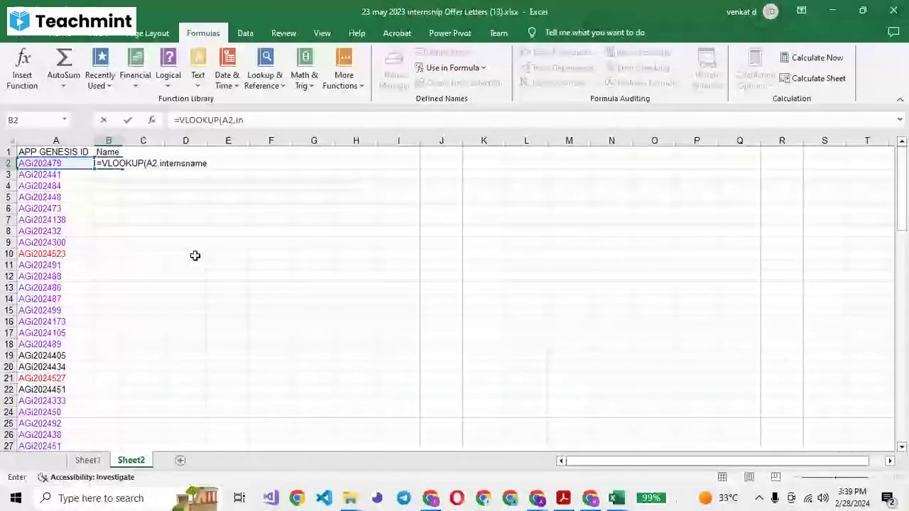
type(",")
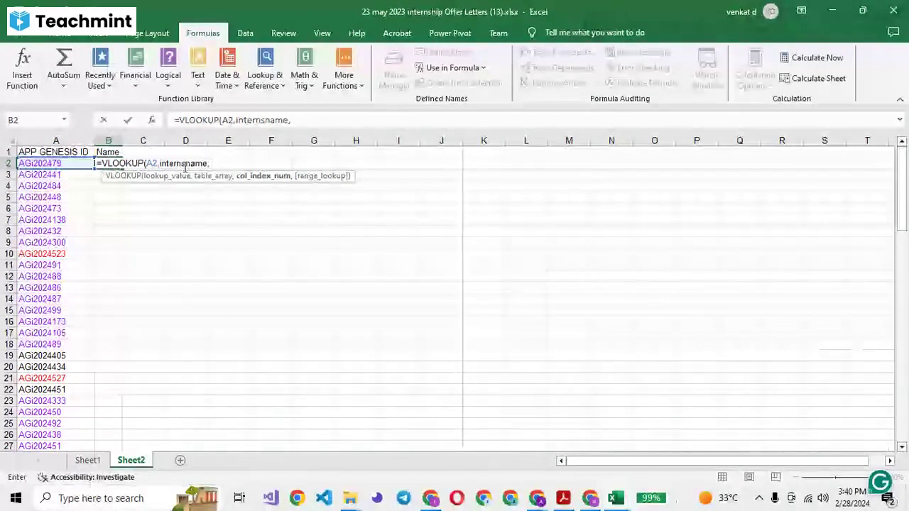
type("1")
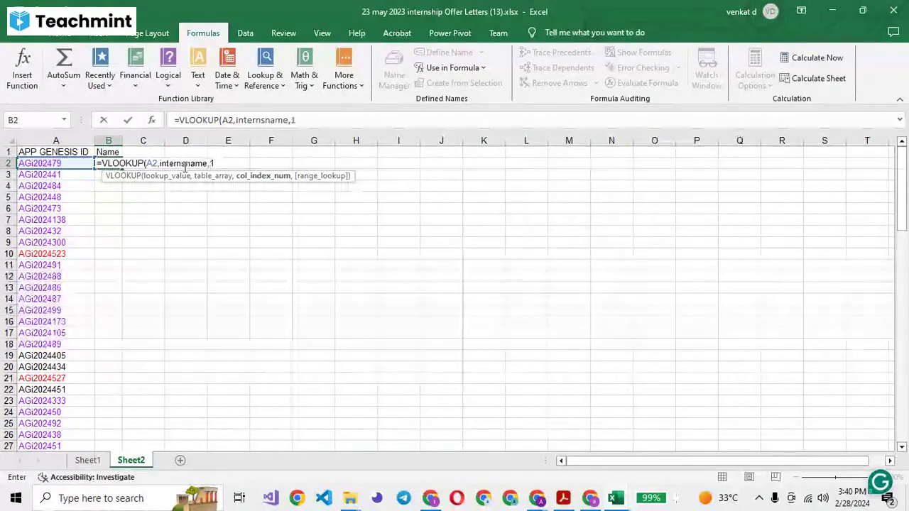
type(",")
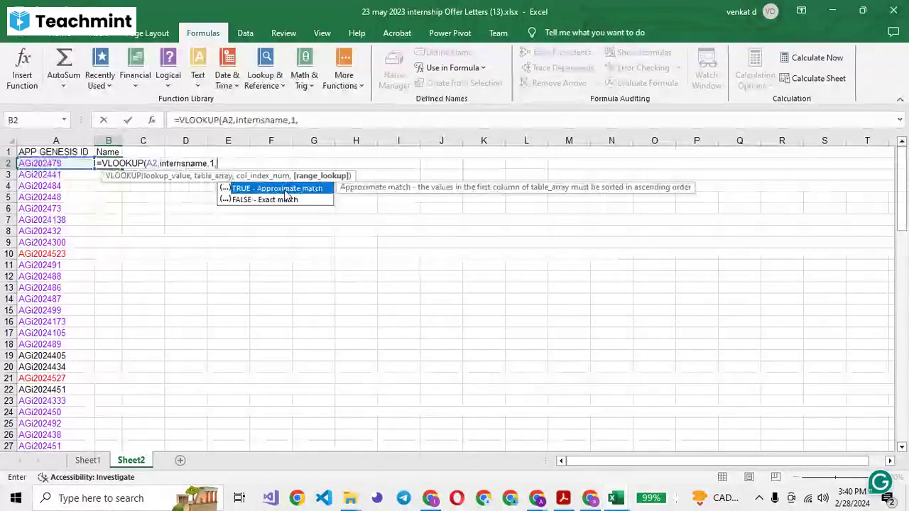
type("0")
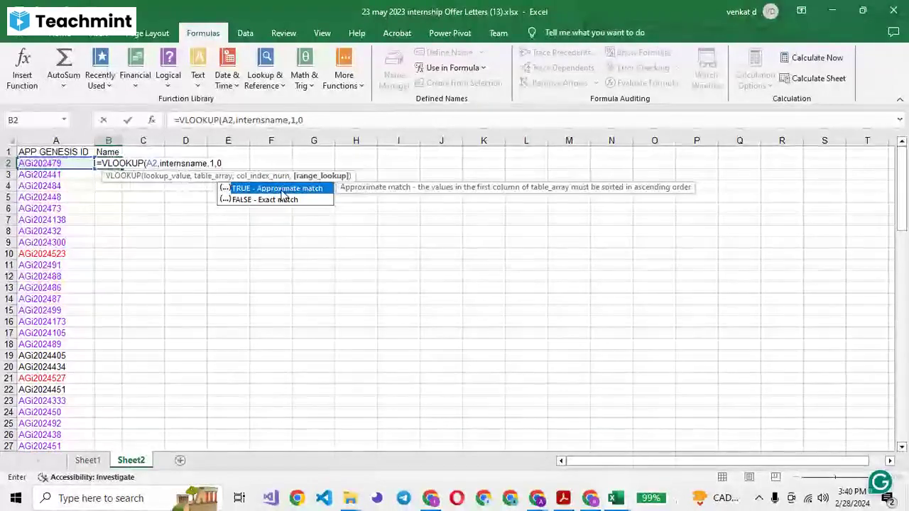
type(")")
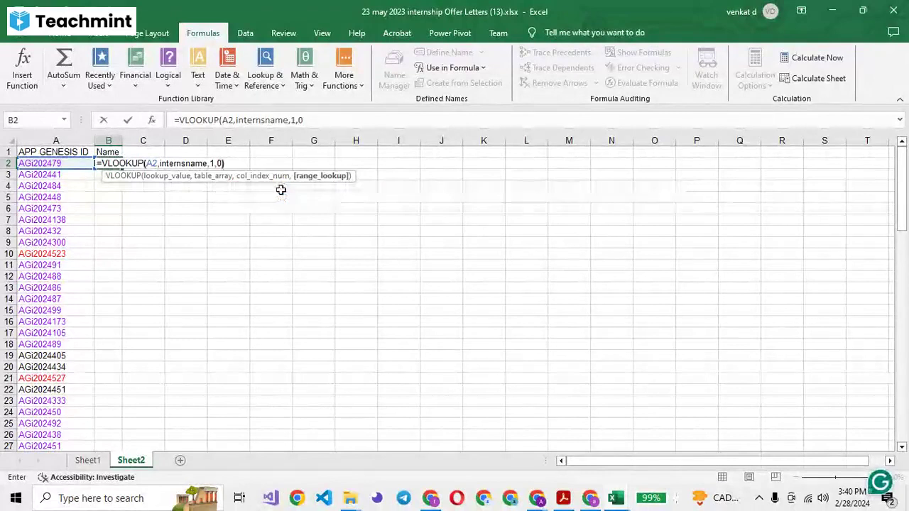
key("Return")
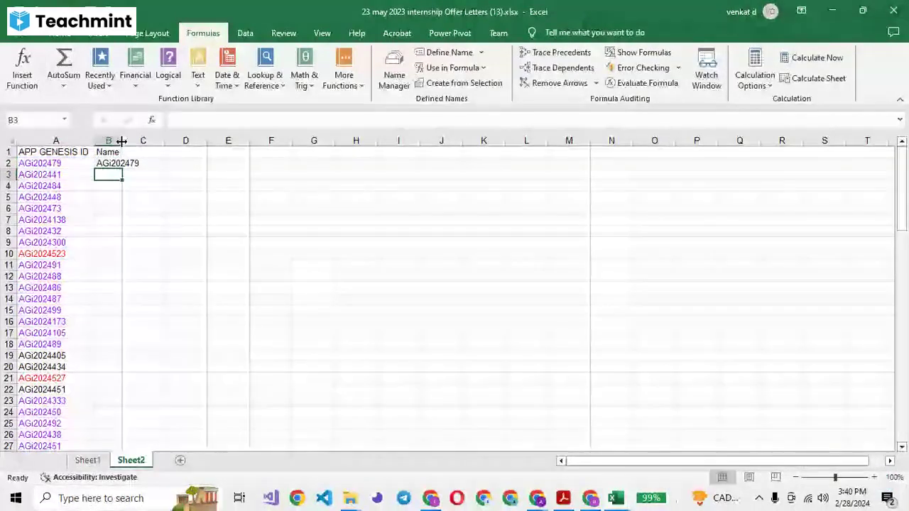
- Widen column B and compare B2's lookup result with the intern data on Sheet1
double_click(122, 141)
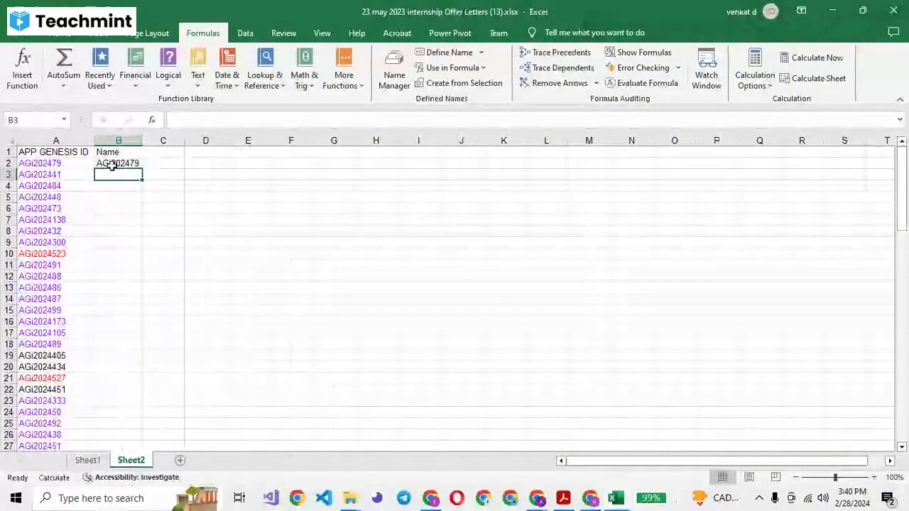
left_click(112, 164)
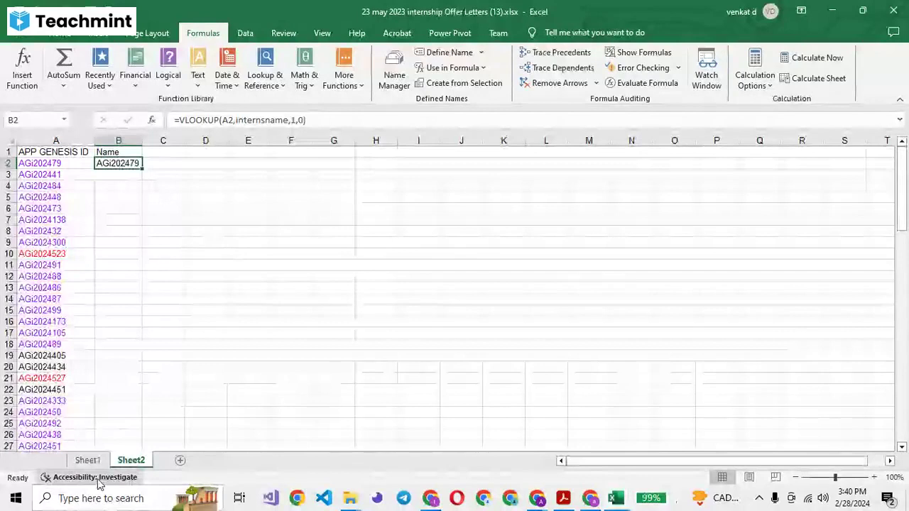
left_click(87, 460)
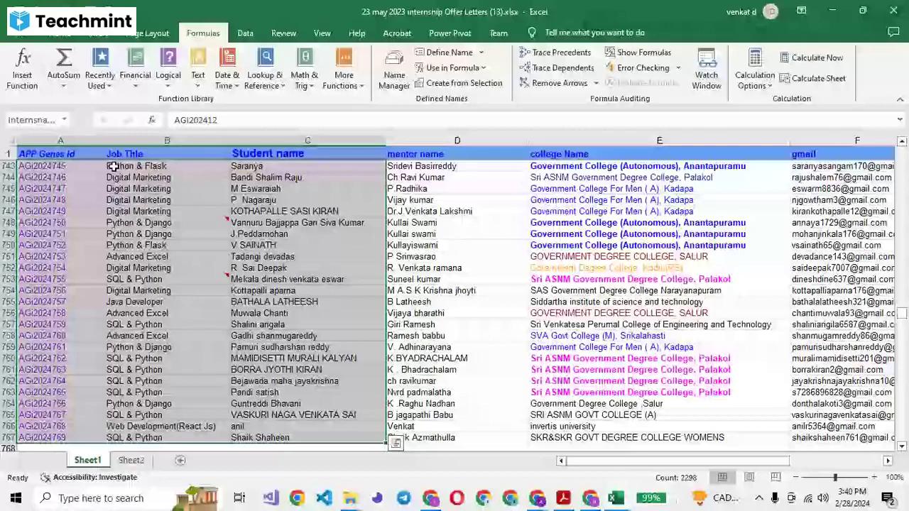
key("ctrl+Page_Down")
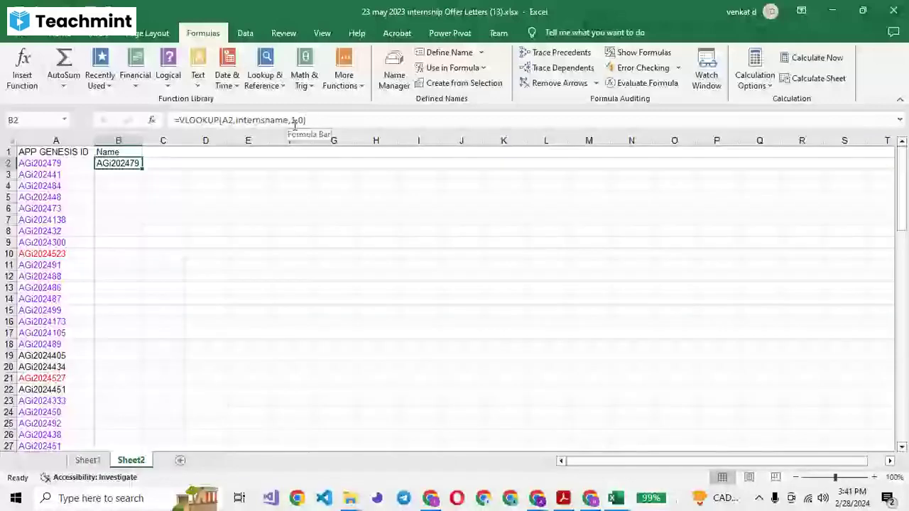
- Change B2's VLOOKUP column index from 1 to 2 so it returns Python & Flask
double_click(295, 120)
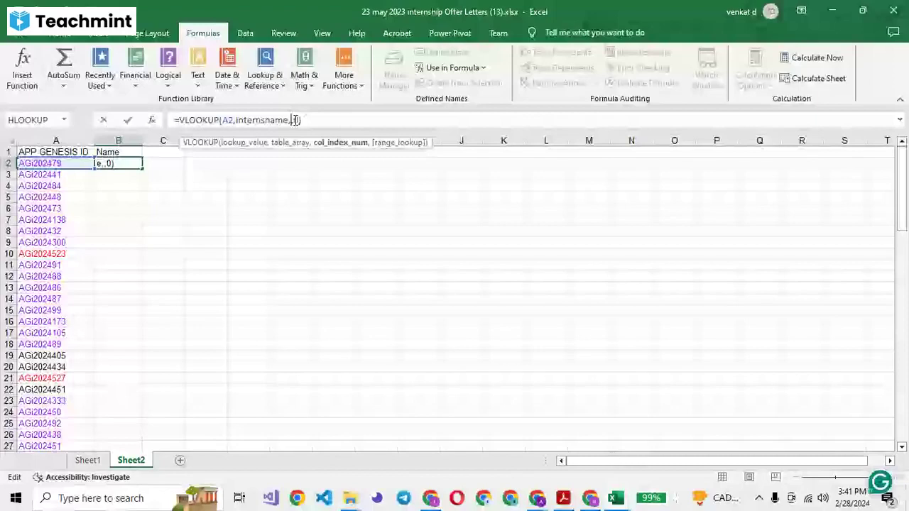
type("2")
key("Return")
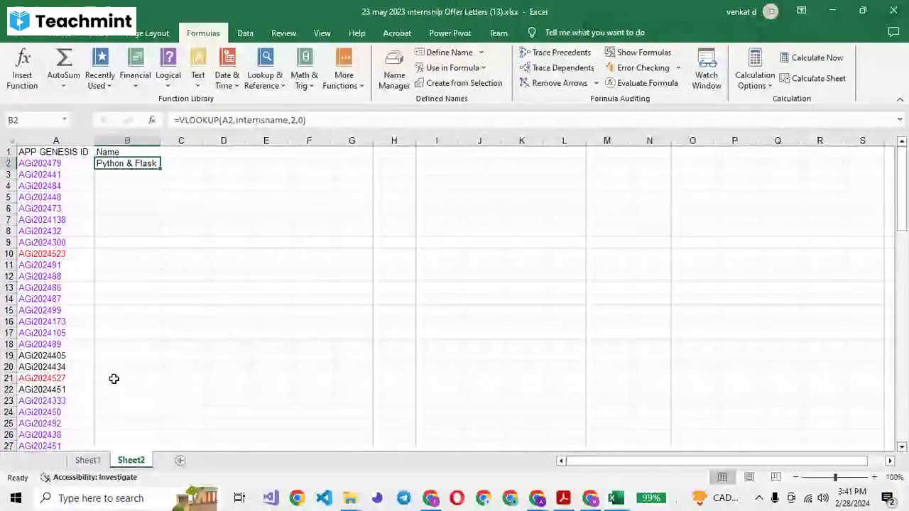
- Compare B2's lookup against Sheet1's intern columns, then select the ID text in A2
left_click(87, 460)
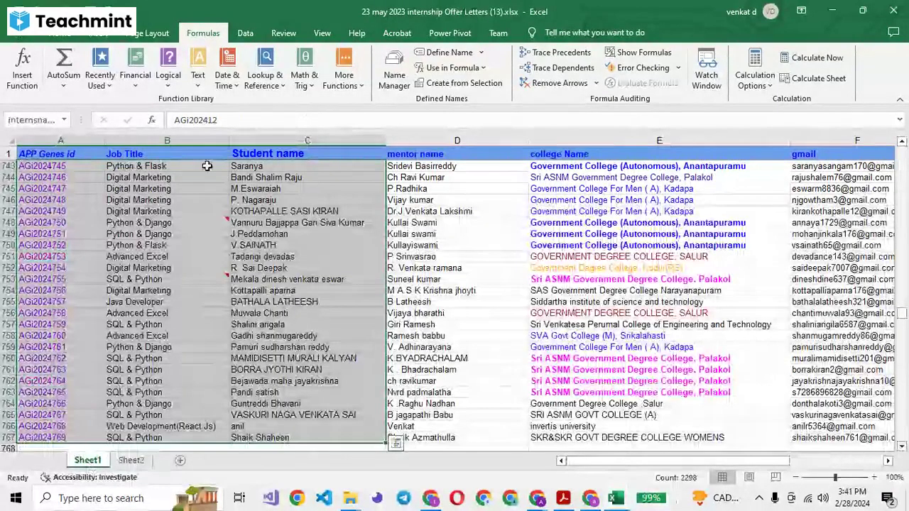
left_click(130, 460)
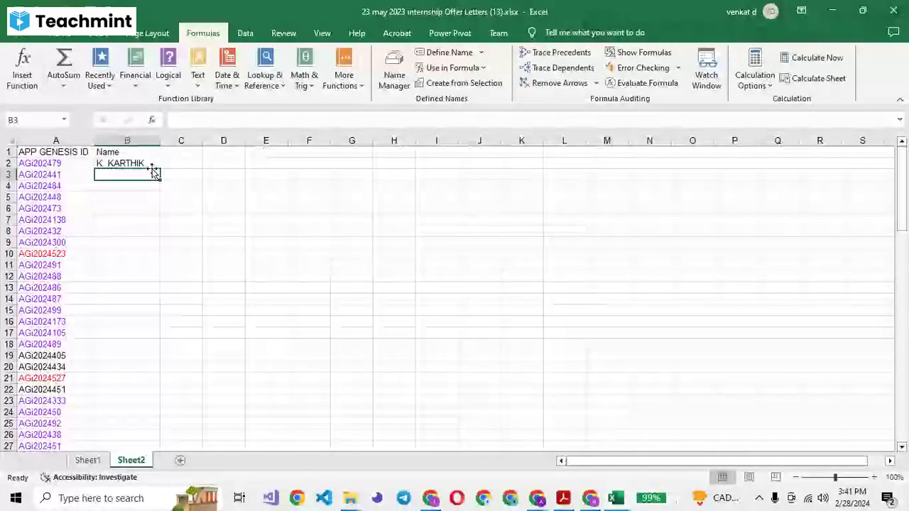
key("Up")
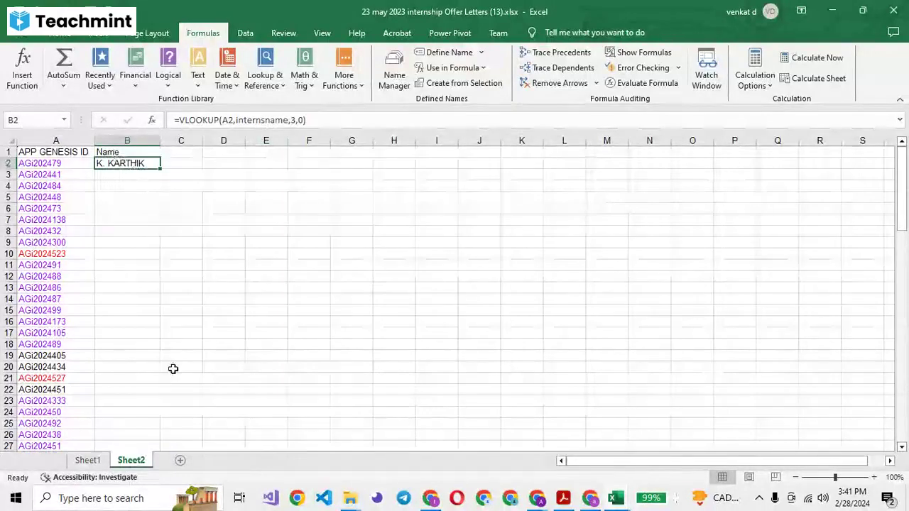
left_click(87, 461)
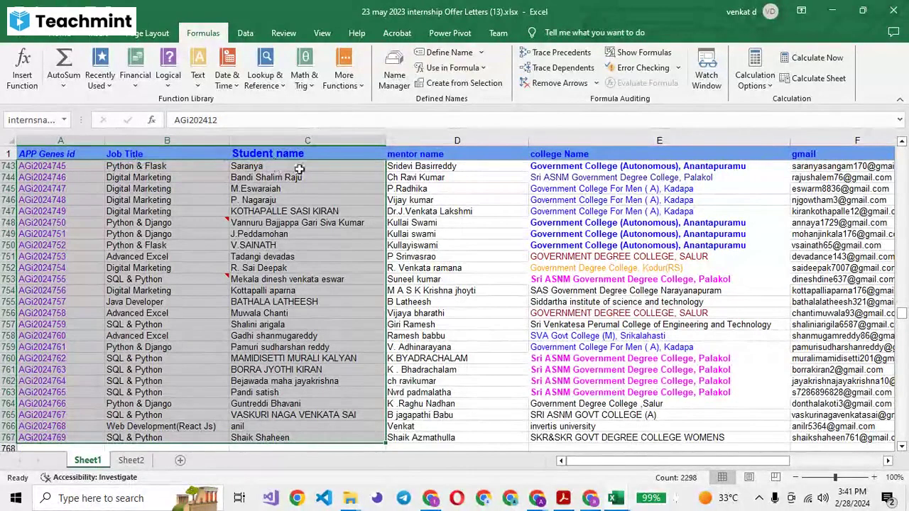
left_click(131, 460)
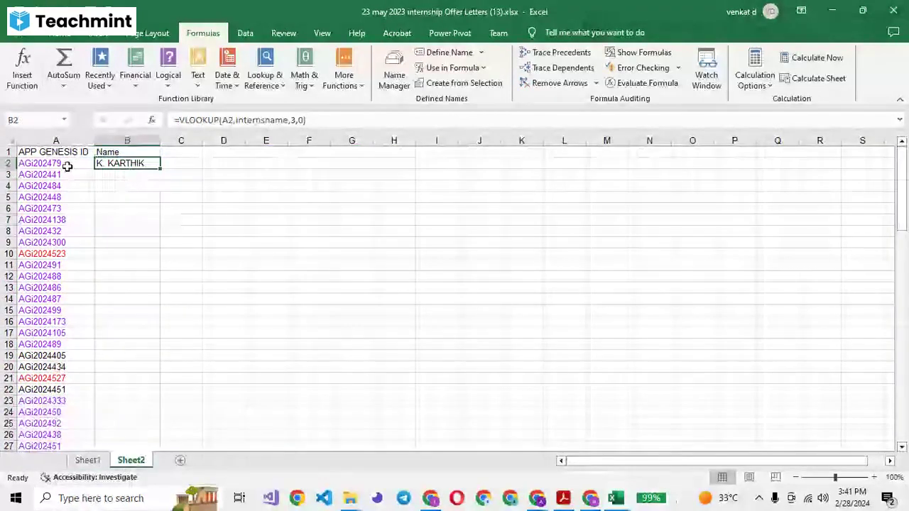
left_click(67, 166)
left_click_drag(217, 120, 126, 124)
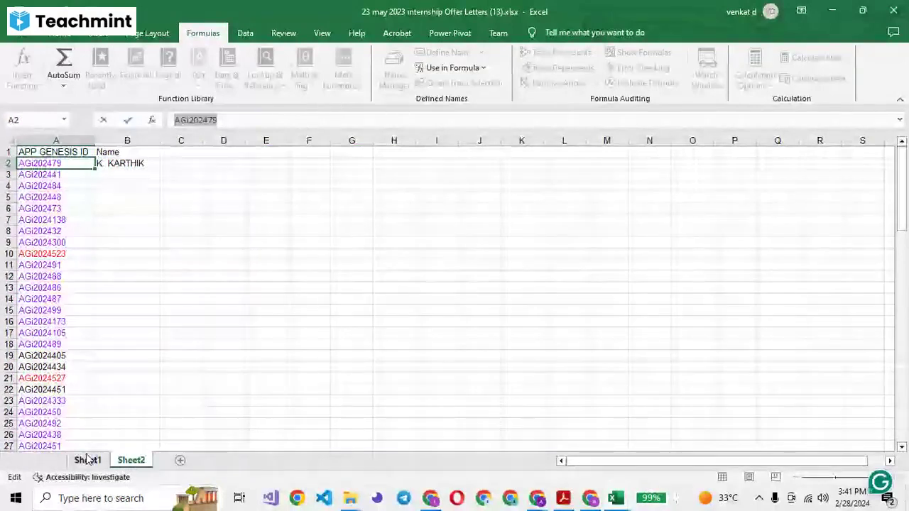
left_click(87, 460)
key("ctrl+f")
key("ctrl+v")
left_click(593, 299)
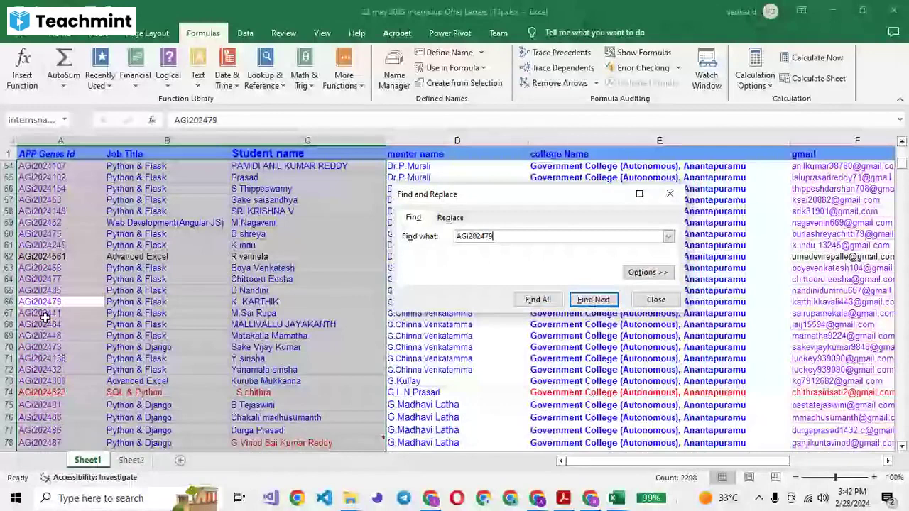
left_click(670, 194)
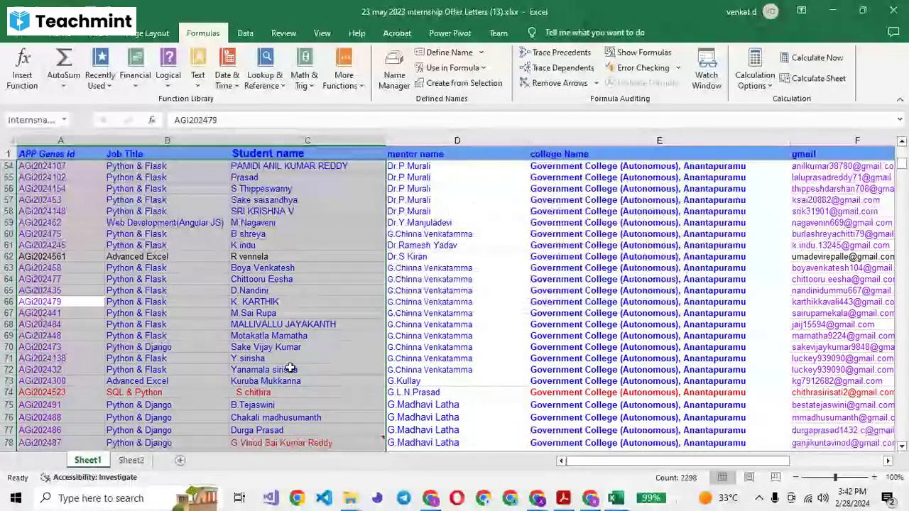
key("ctrl+Page_Down")
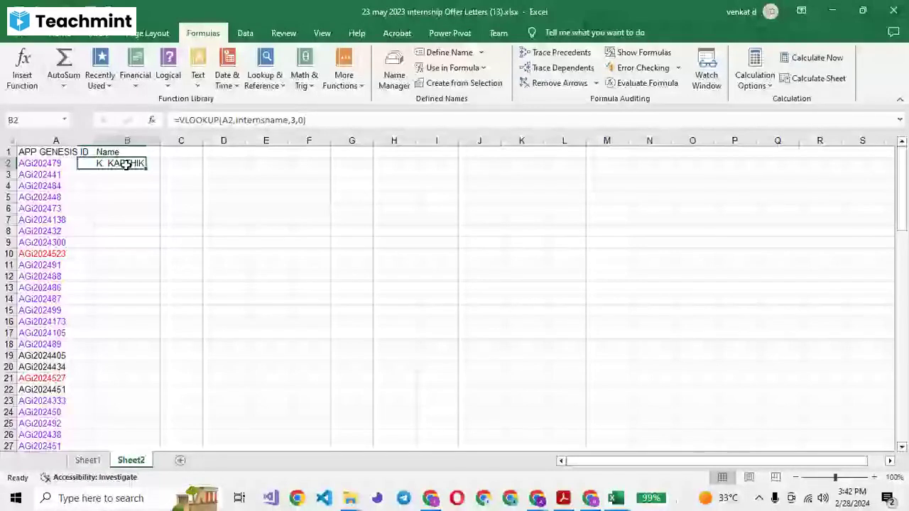
- Copy B2's VLOOKUP formula down to B94 and widen column B to fit the names
key("ctrl+c")
key("Left")
key("ctrl+Down")
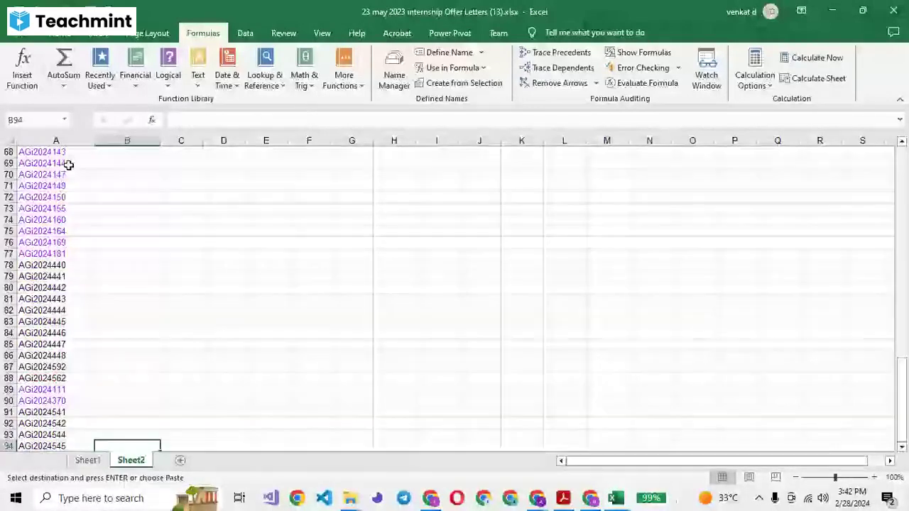
key("Right")
key("ctrl+shift+Up")
key("ctrl+v")
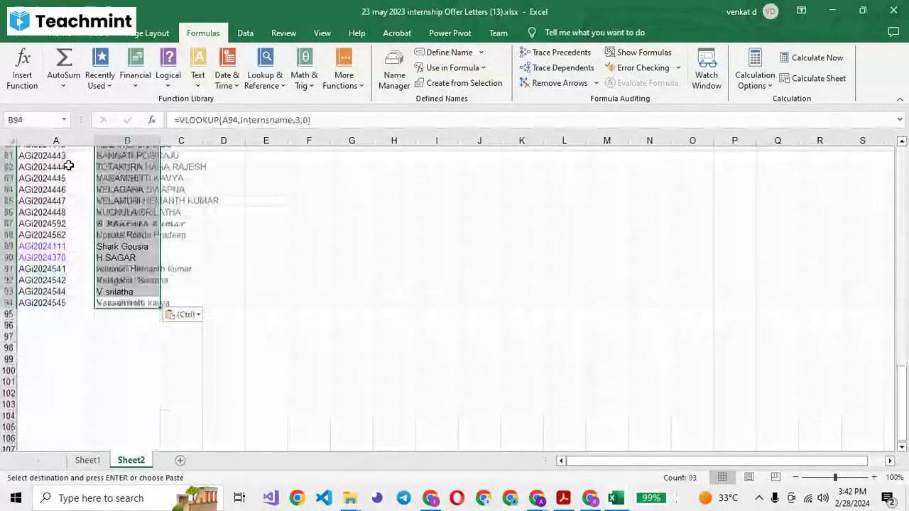
key("ctrl+Up")
left_click_drag(159, 145, 231, 145)
left_click(173, 220)
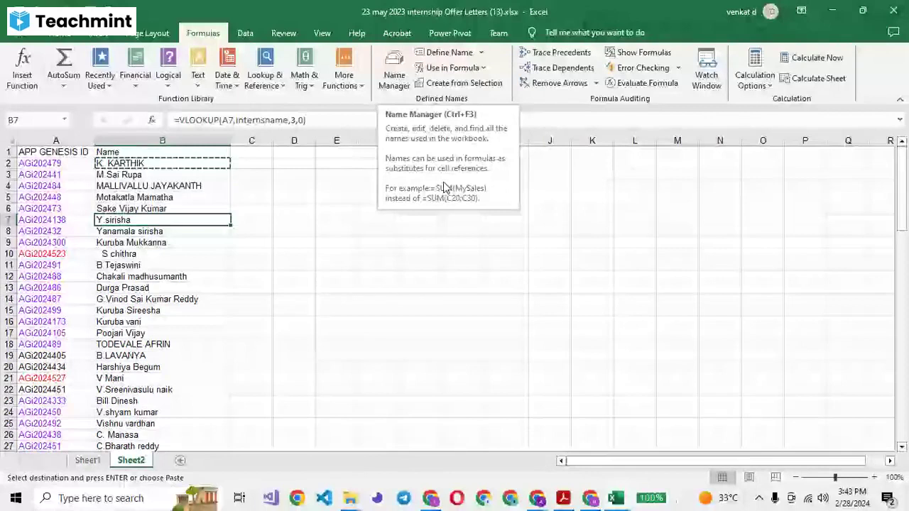
- Review the intern list on Sheet1, show the Home tools, and return to Sheet2's C1
left_click(87, 461)
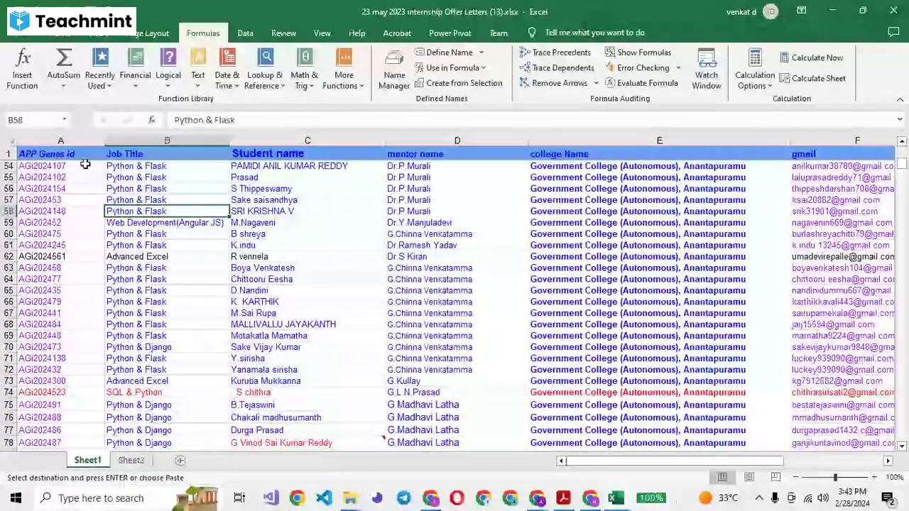
left_click(54, 166)
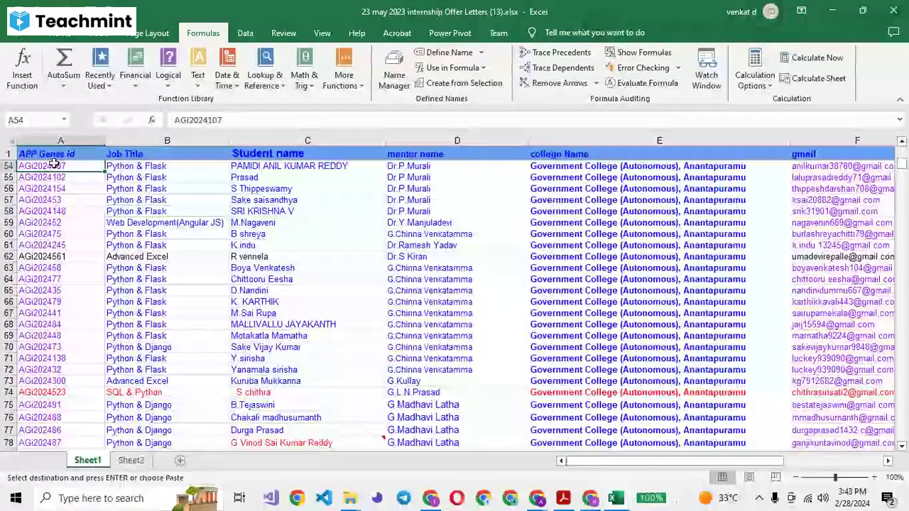
key("ctrl+Home")
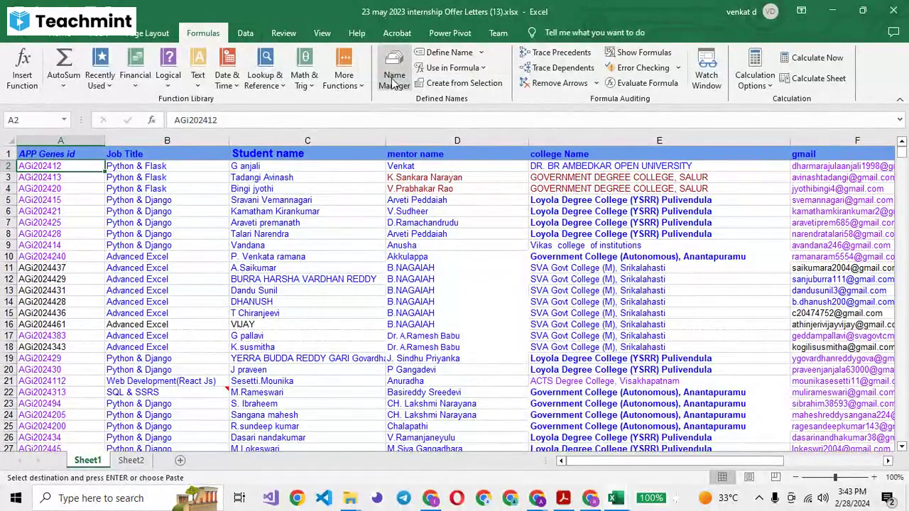
left_click(57, 37)
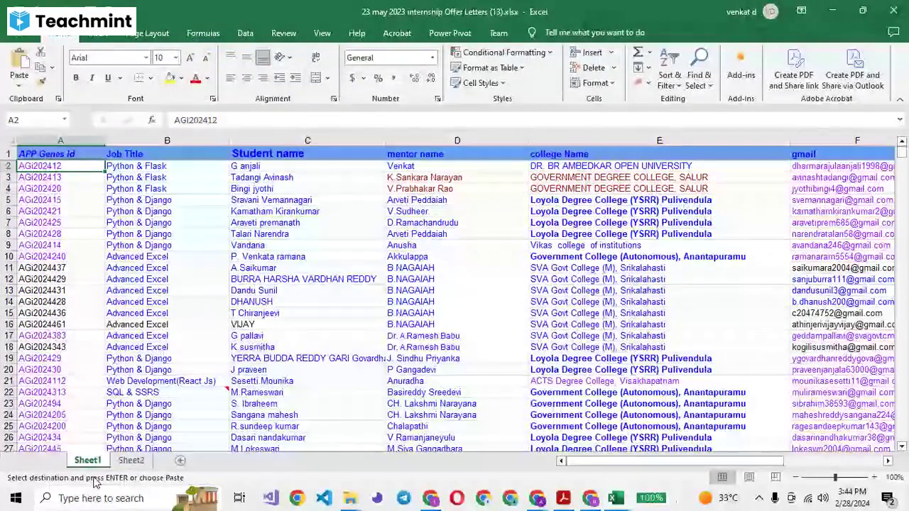
left_click(130, 460)
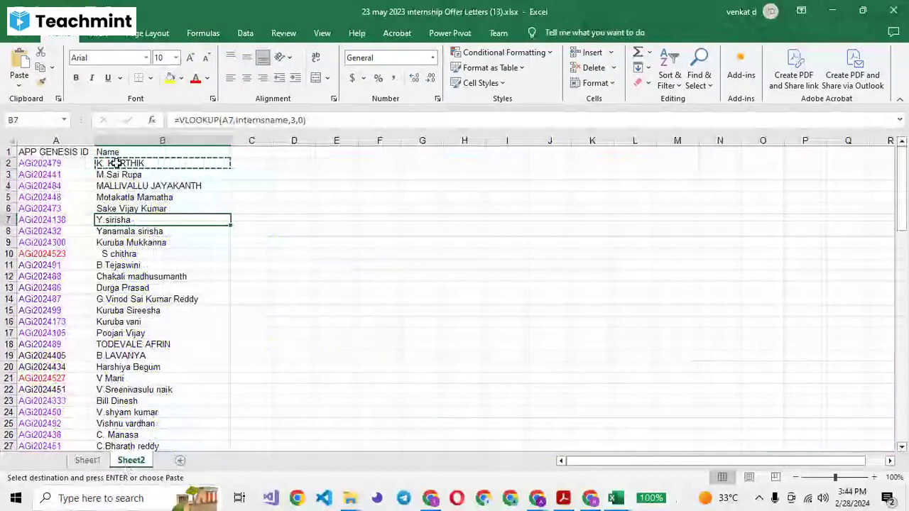
left_click(256, 157)
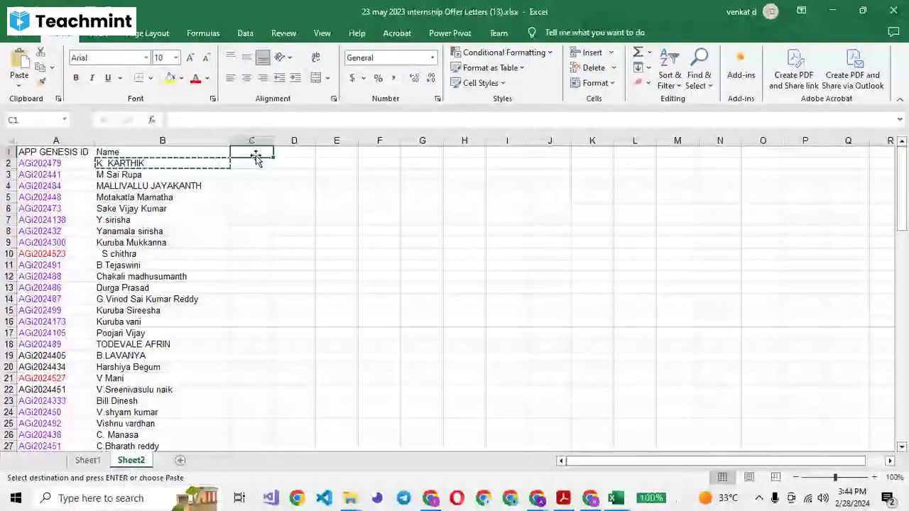
- Enter the heading 'mentor' in C1 and autofit column C
type("mentor")
left_click(251, 208)
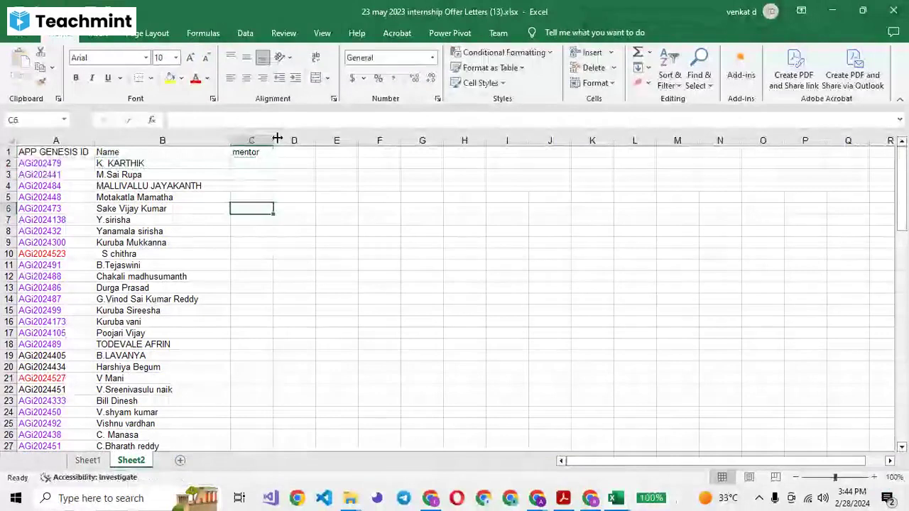
double_click(277, 138)
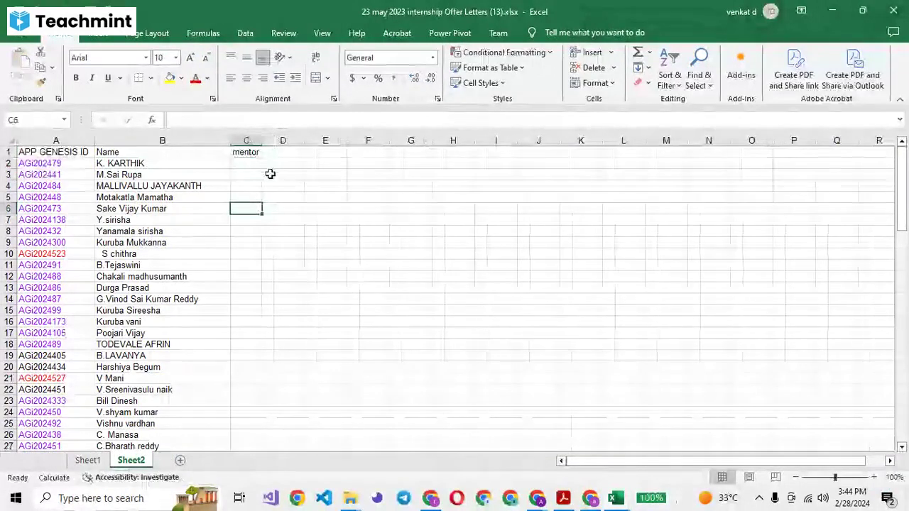
left_click(253, 157)
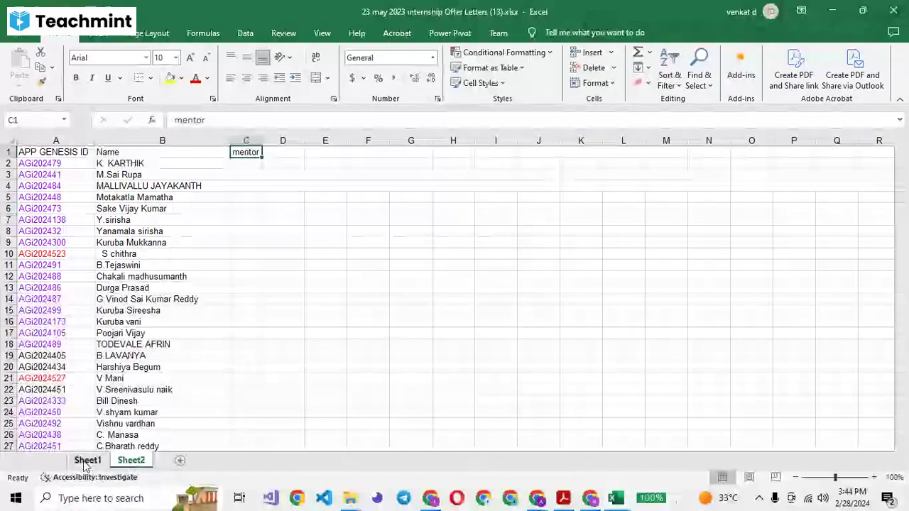
- Select Sheet1's entire intern table from column A through column G
left_click(87, 461)
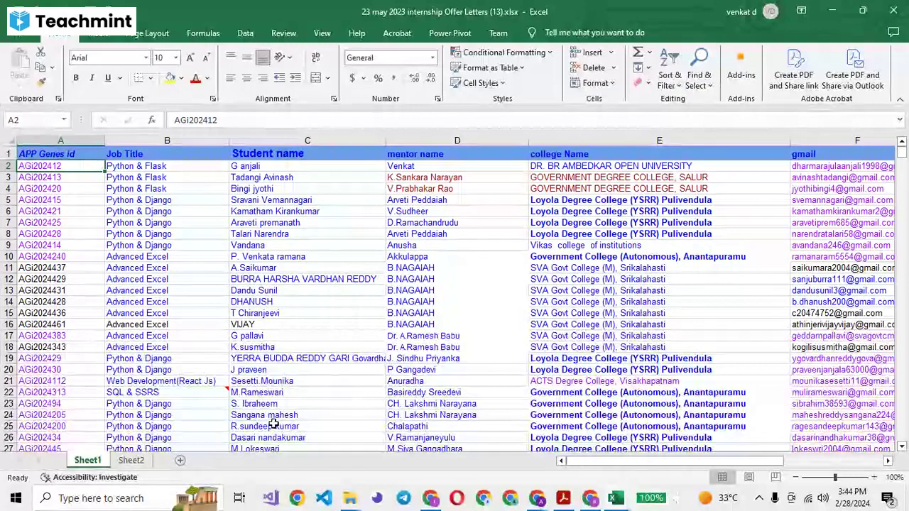
key("ctrl+a")
scroll(274, 425, "right", 3)
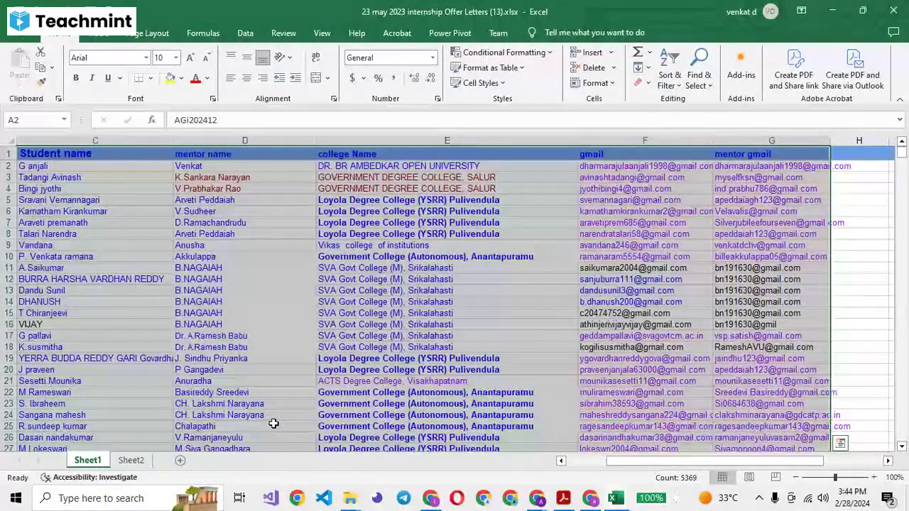
key("ctrl+Page_Down")
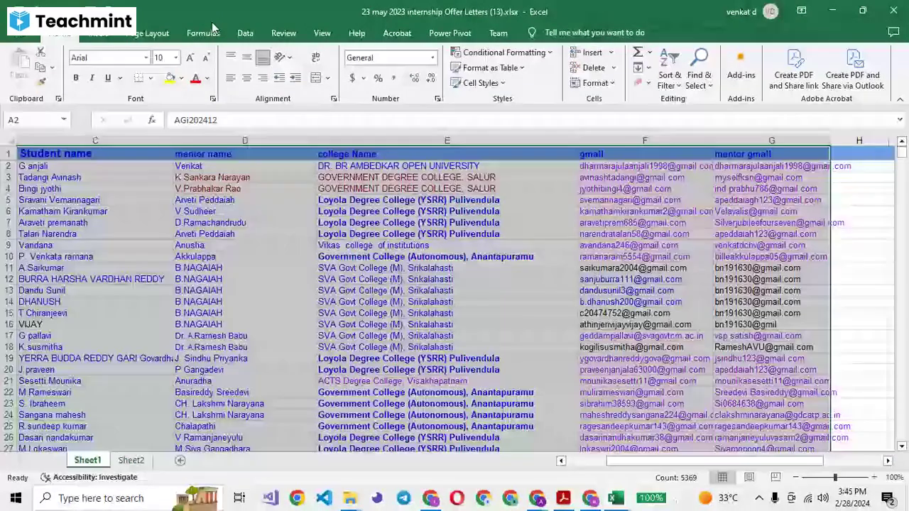
left_click(204, 34)
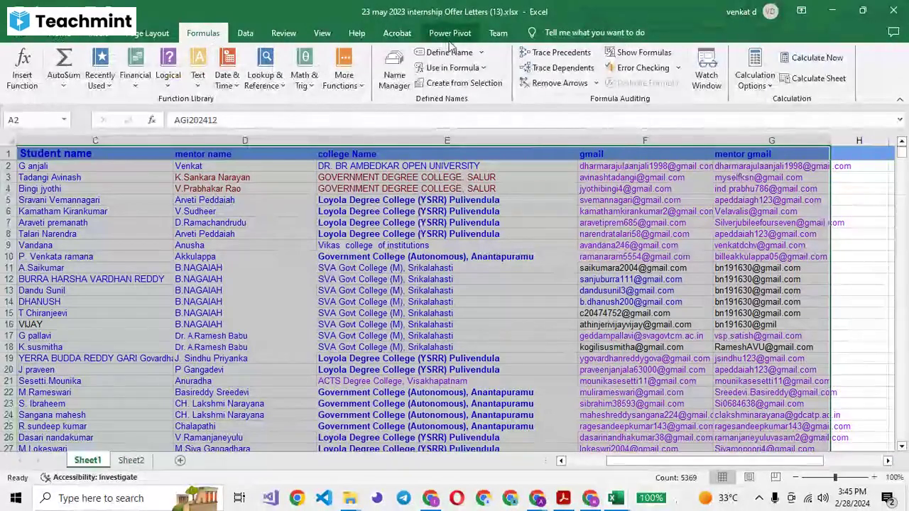
- Define the name 'fulldata' for Sheet1!$A$1:$G$767, then return to Sheet2
left_click(395, 82)
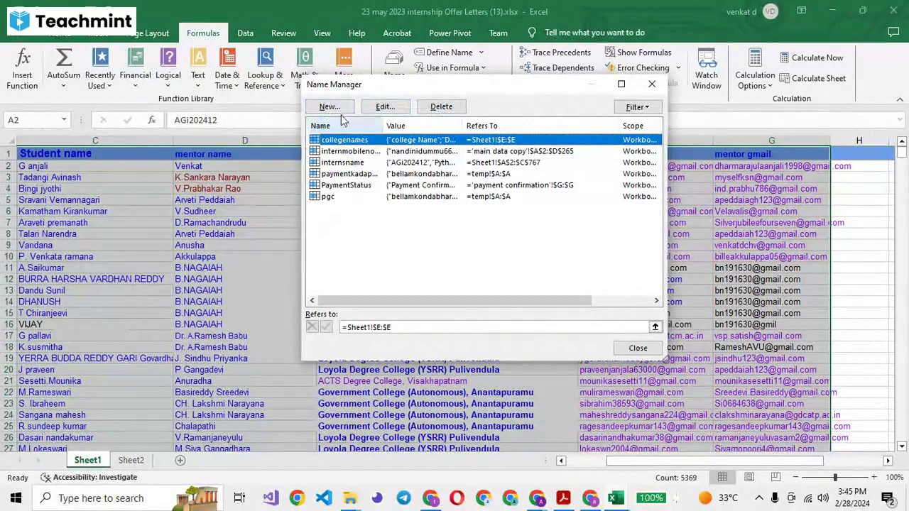
left_click(337, 108)
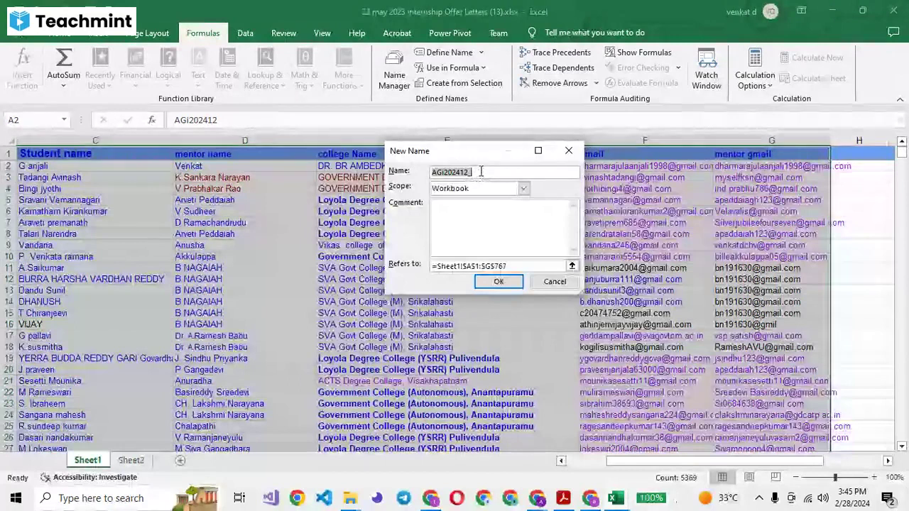
type("fu")
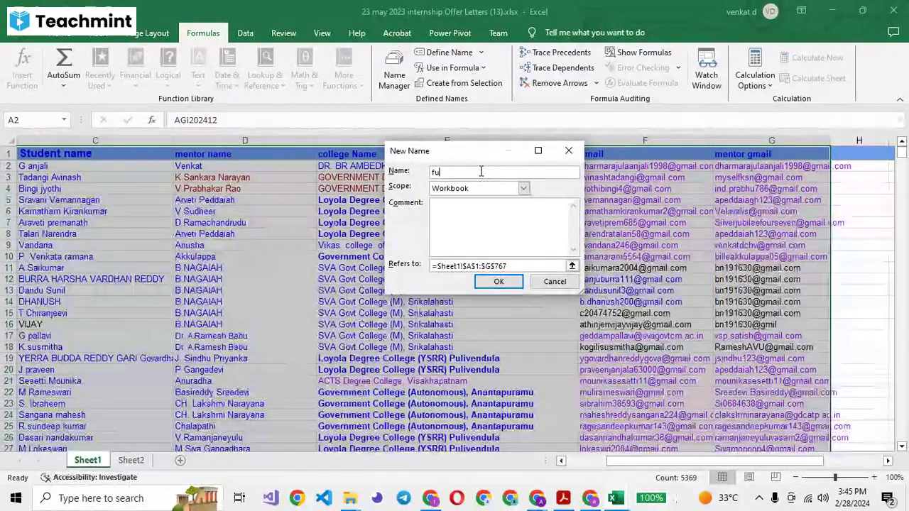
type("lldata")
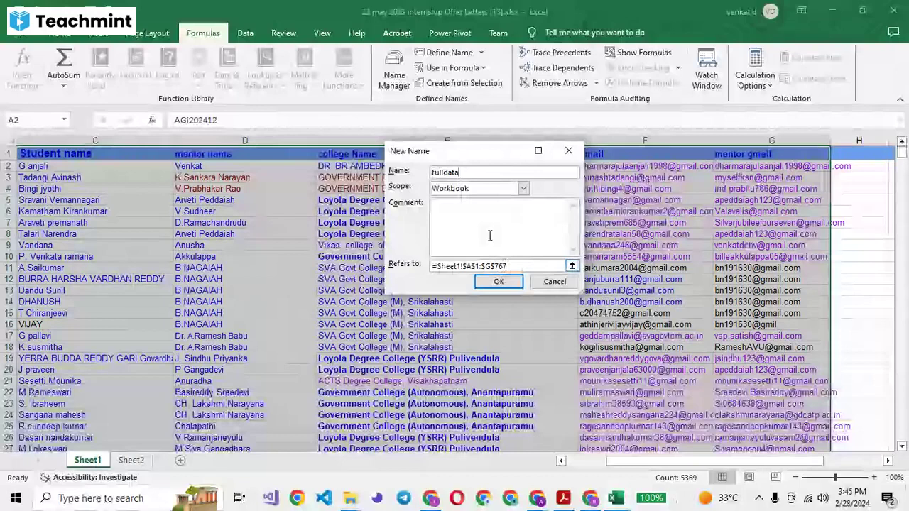
left_click(498, 281)
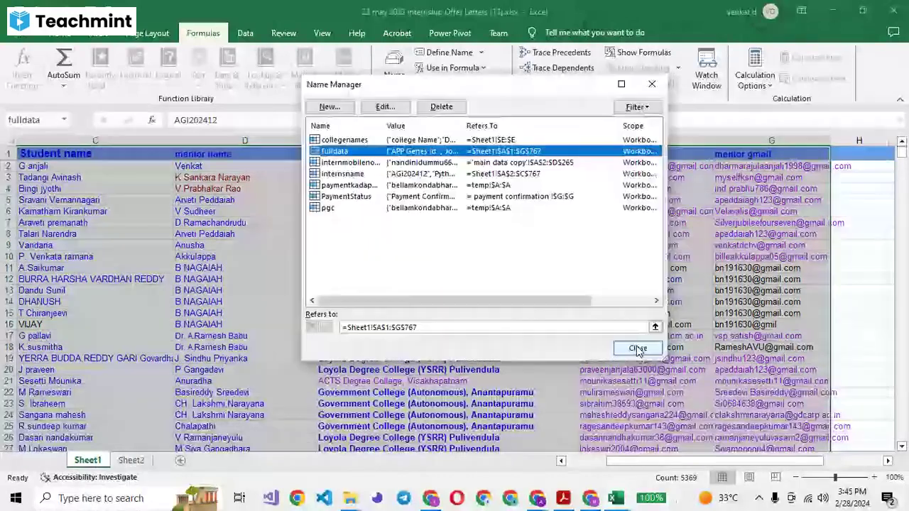
left_click(638, 348)
left_click(130, 461)
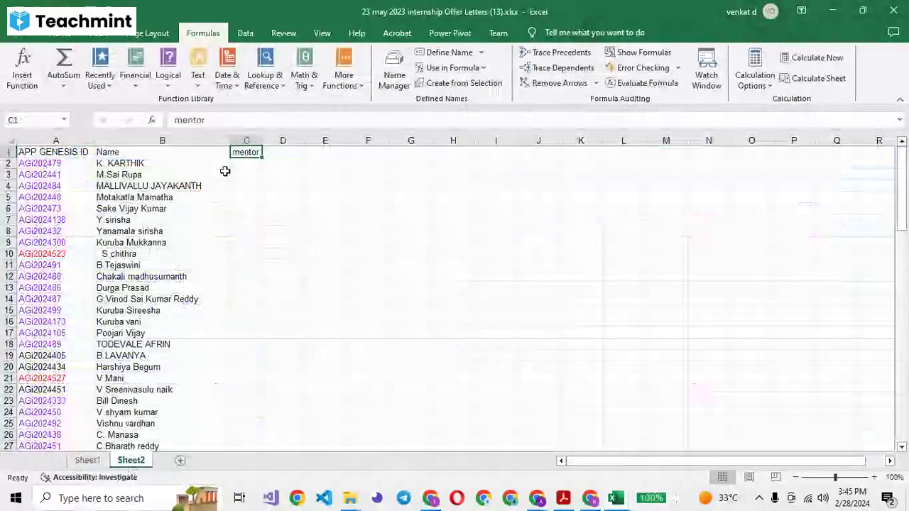
- Enter =VLOOKUP(A2,fulldata,4,0) in C2 to return the first intern's mentor
left_click(246, 164)
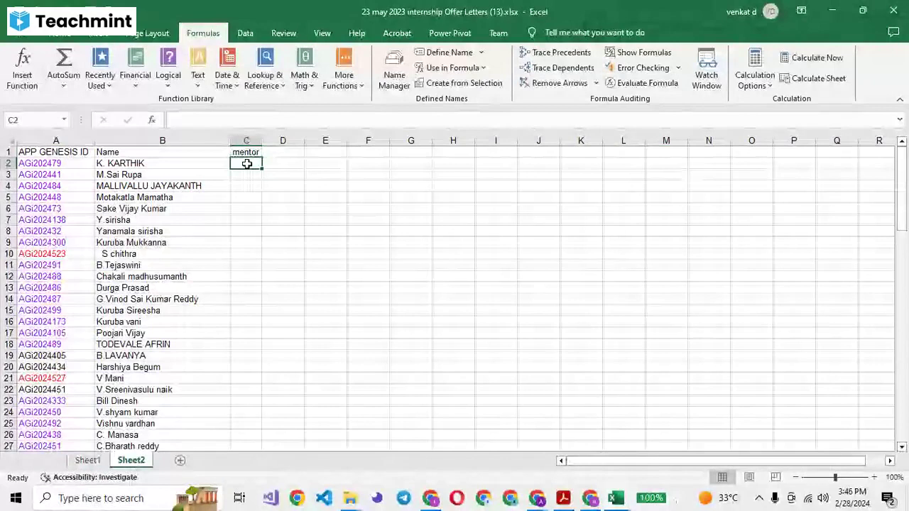
type("=vl")
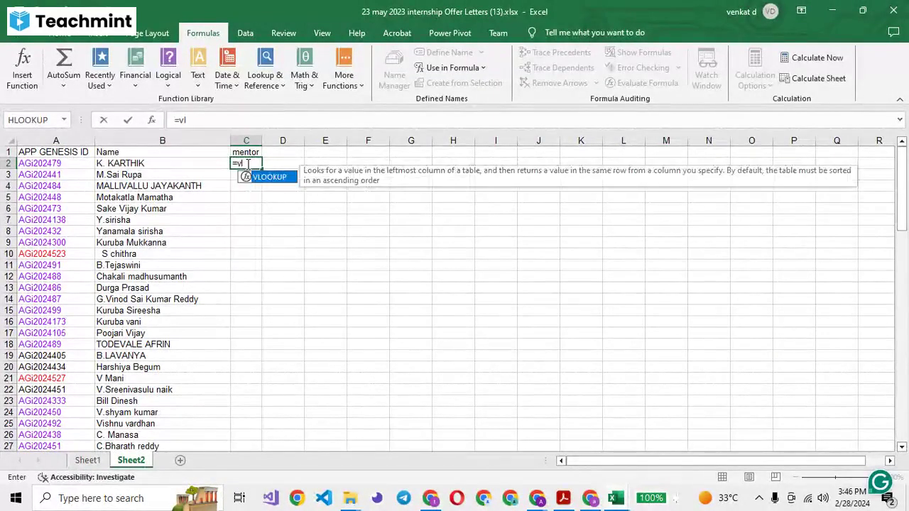
key("Tab")
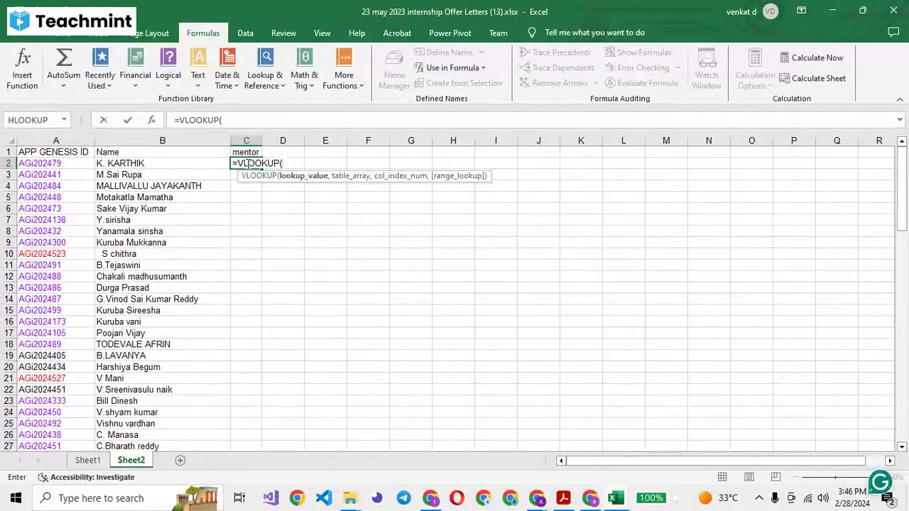
left_click(44, 164)
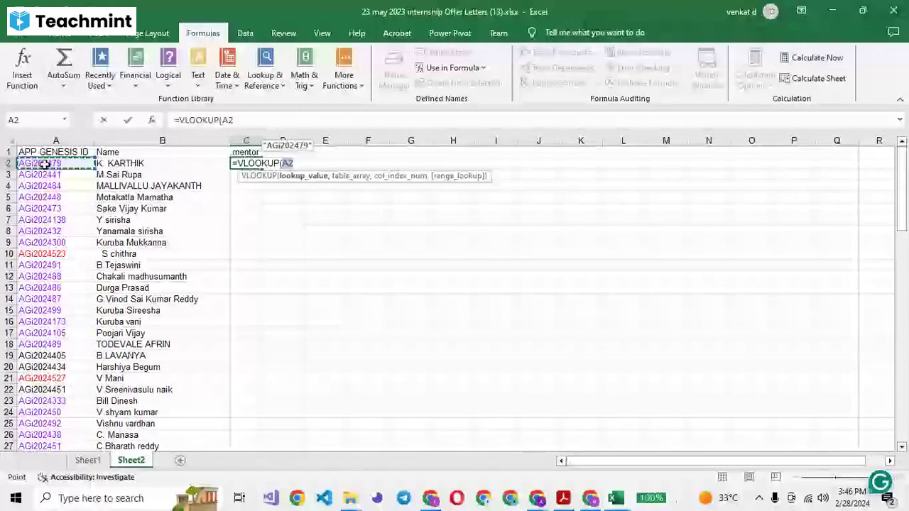
type(",fu")
key("Tab")
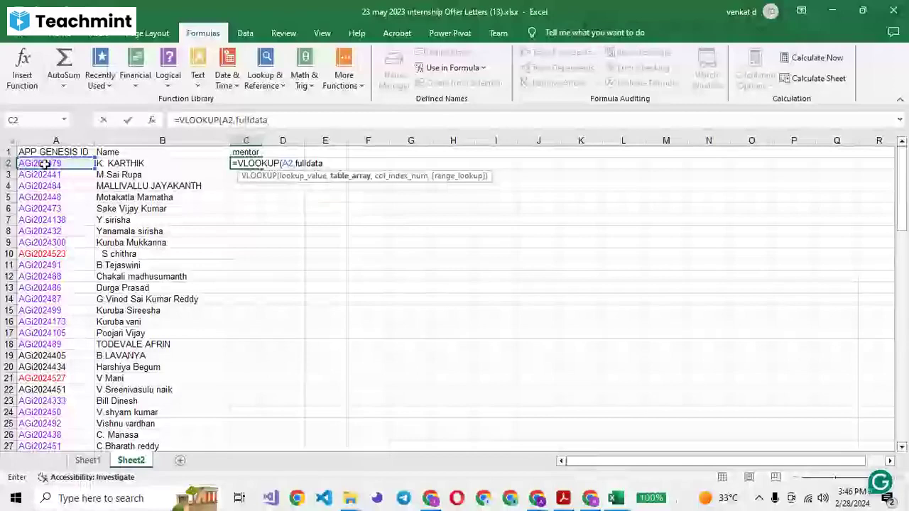
type(",")
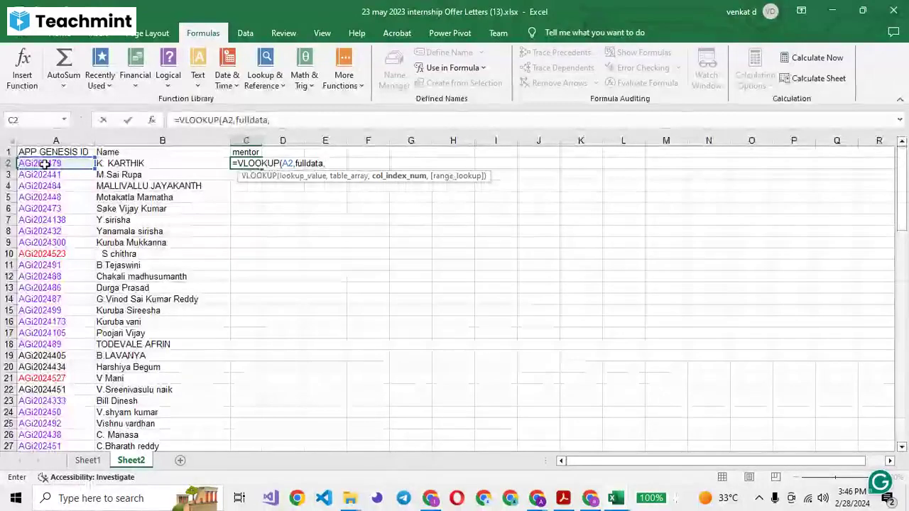
type("4")
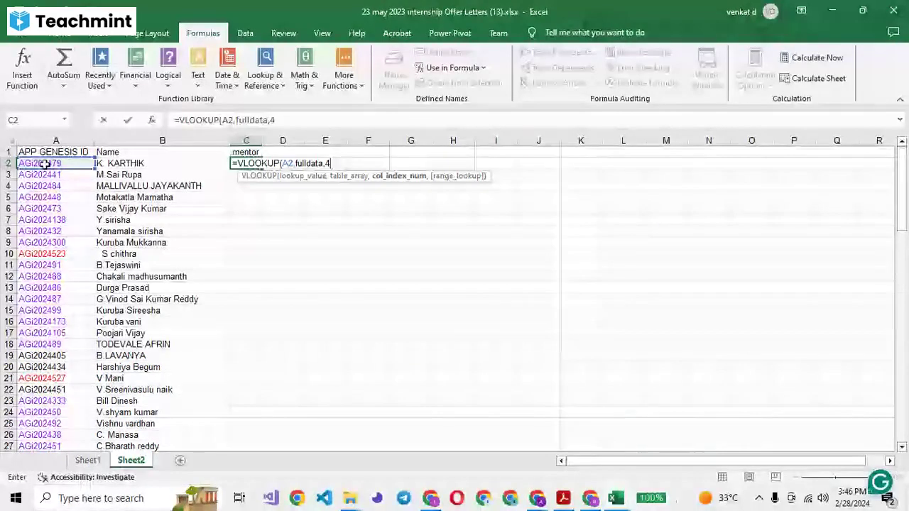
type(",0")
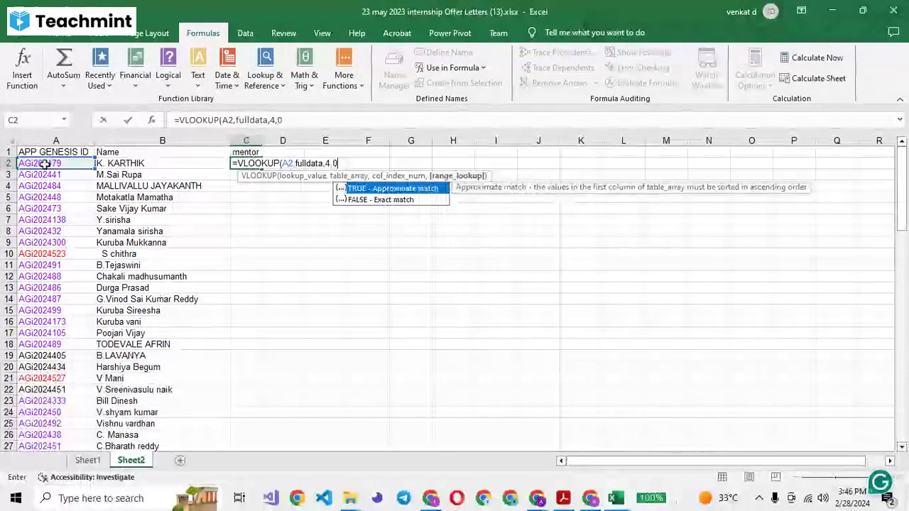
type(")")
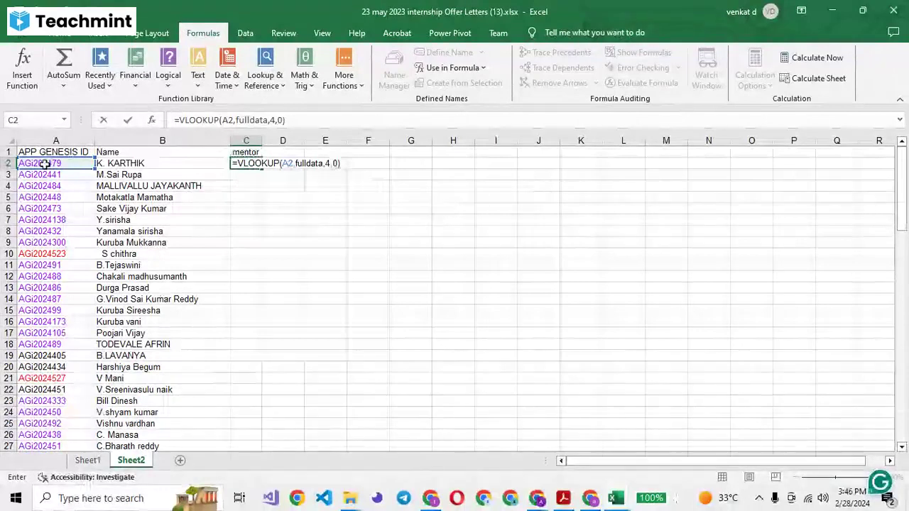
key("Return")
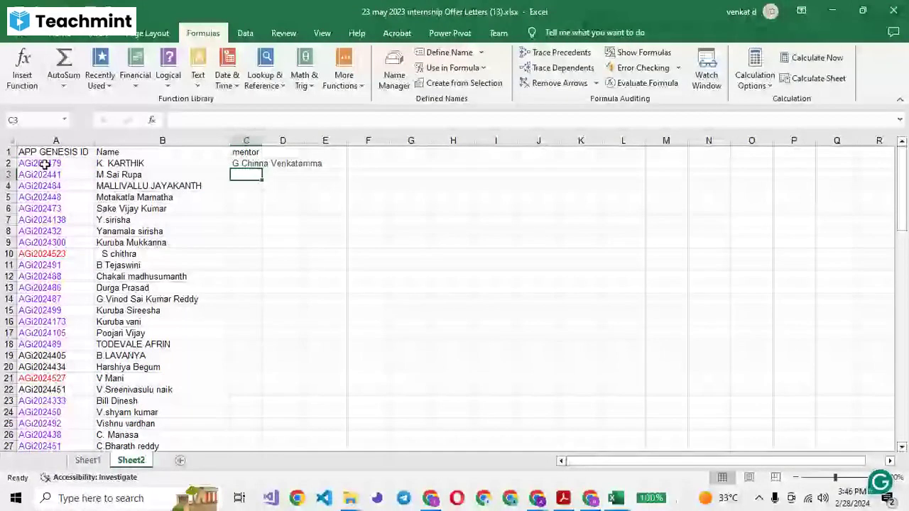
- Autofit column C and copy the mentor formula in C2
left_click(246, 164)
double_click(262, 140)
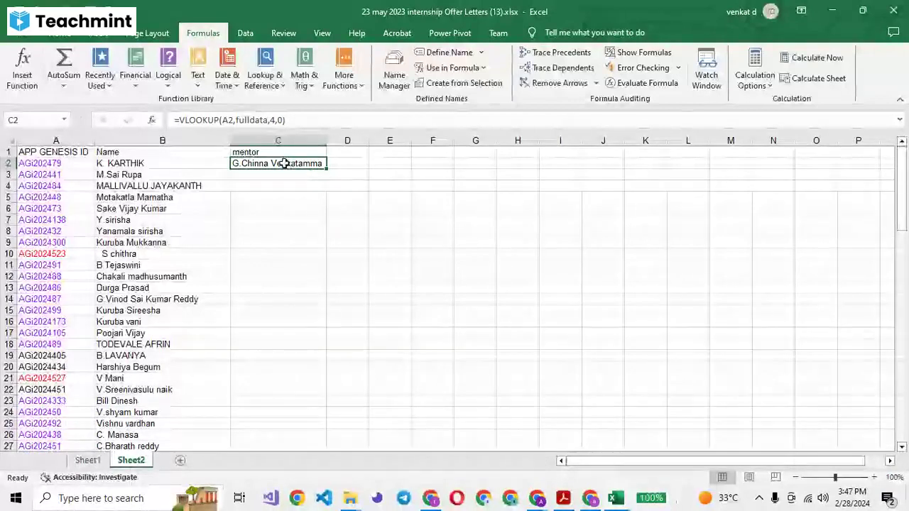
key("ctrl+c")
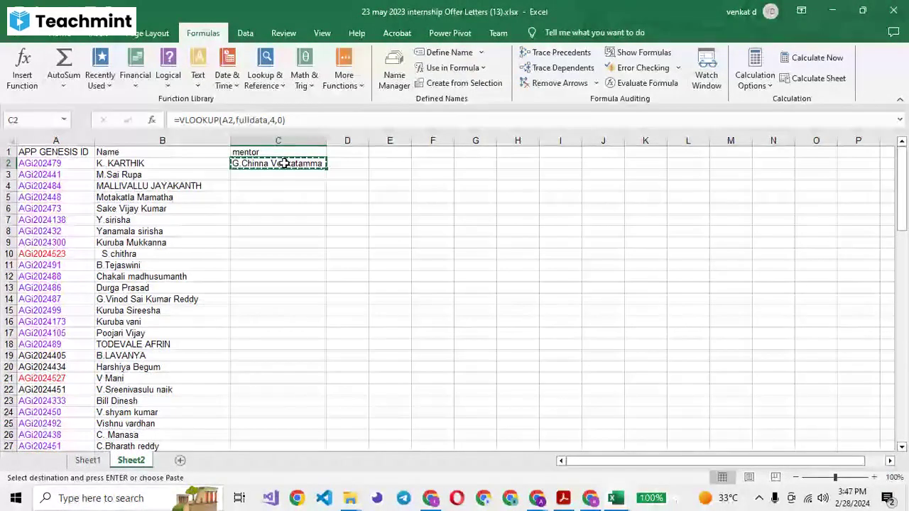
left_click(205, 162)
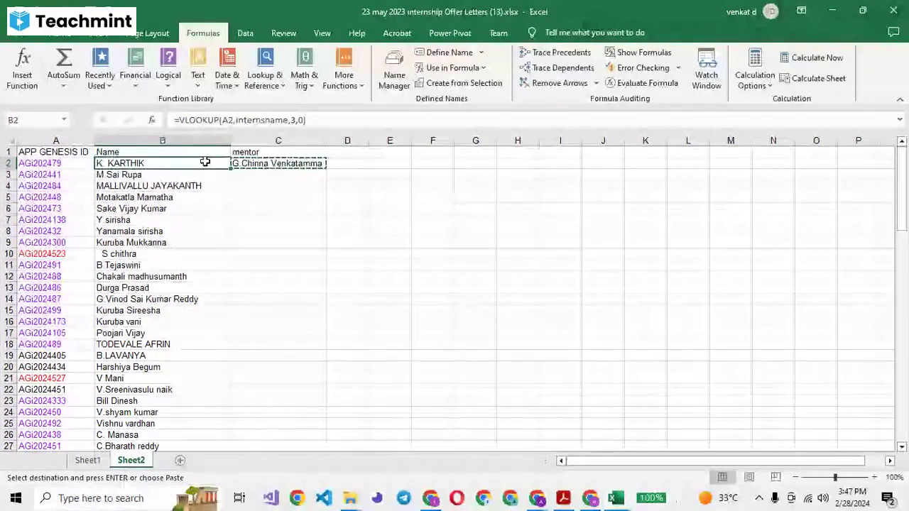
left_click(277, 163)
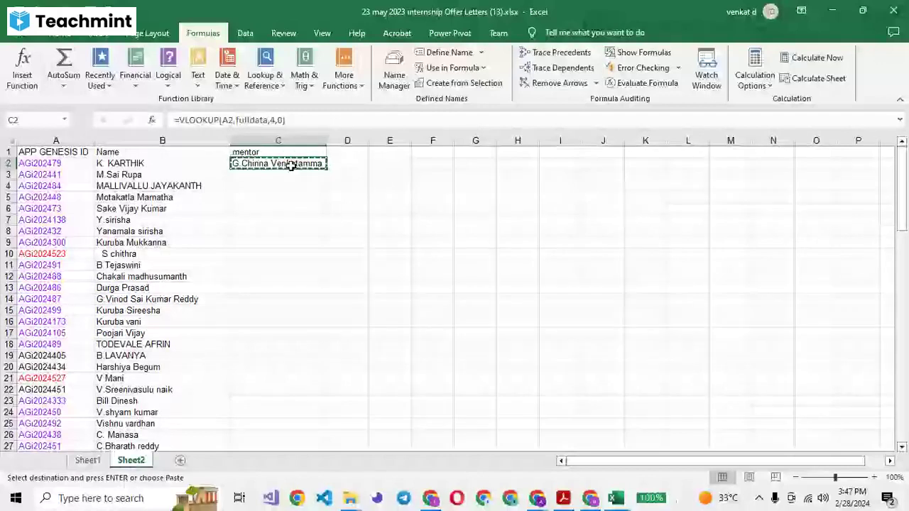
left_click(203, 164)
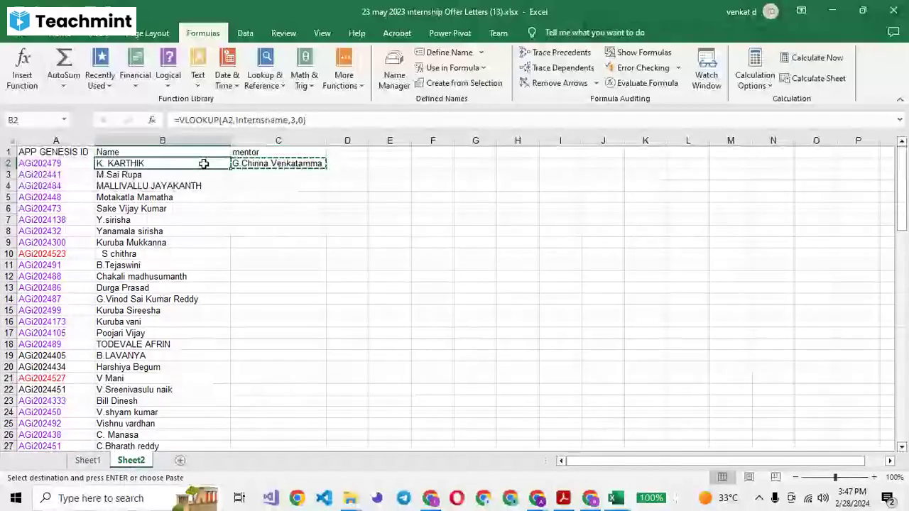
- Paste the mentor formula down C2:C94, check the last row, then undo the fill
key("ctrl+Down")
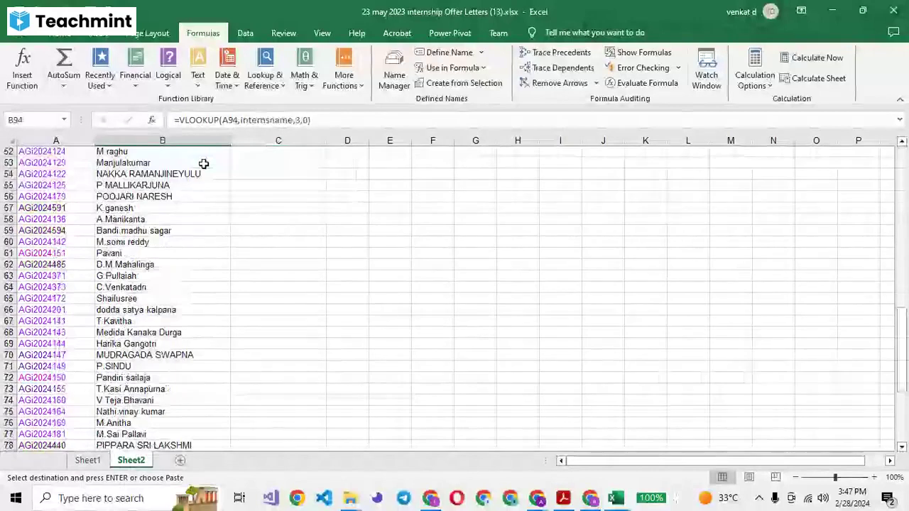
key("Right")
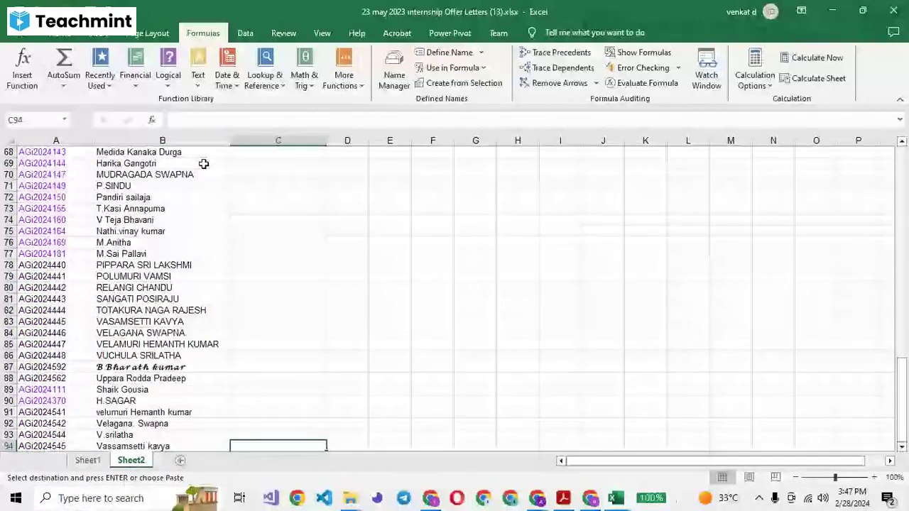
key("ctrl+shift+Up")
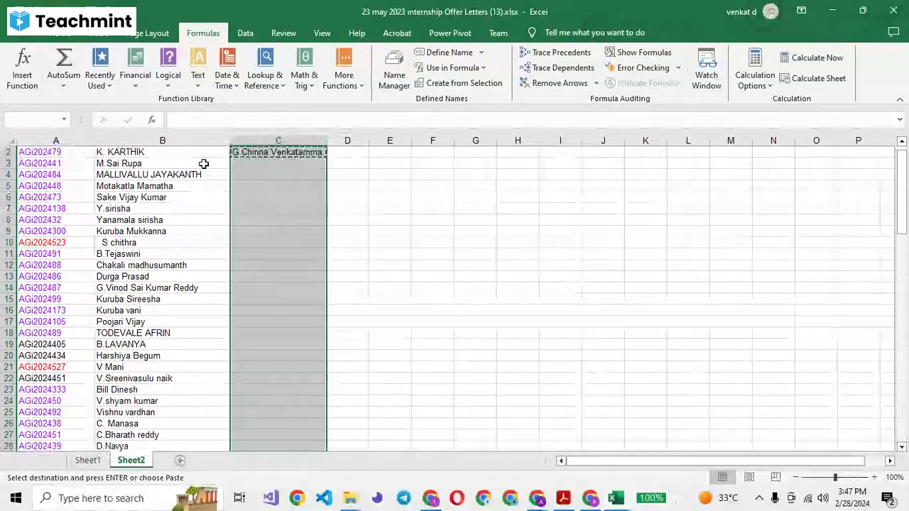
key("ctrl+v")
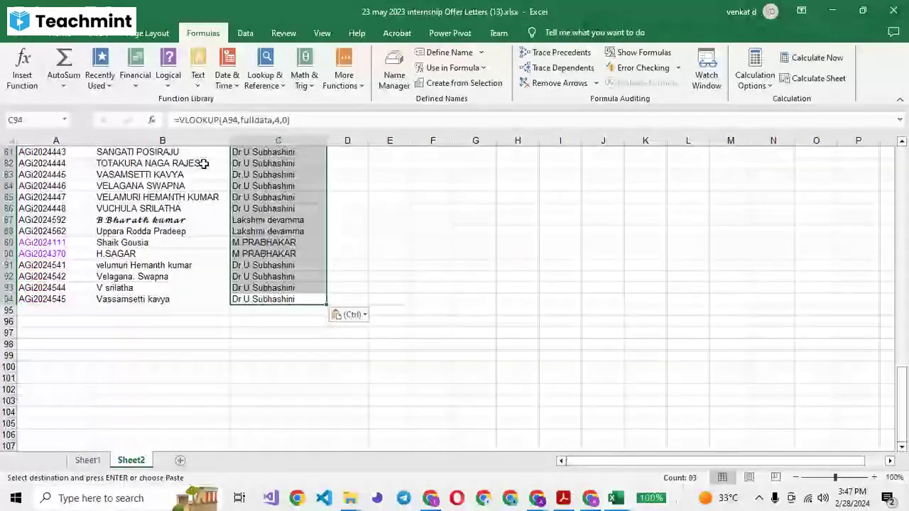
left_click(295, 299)
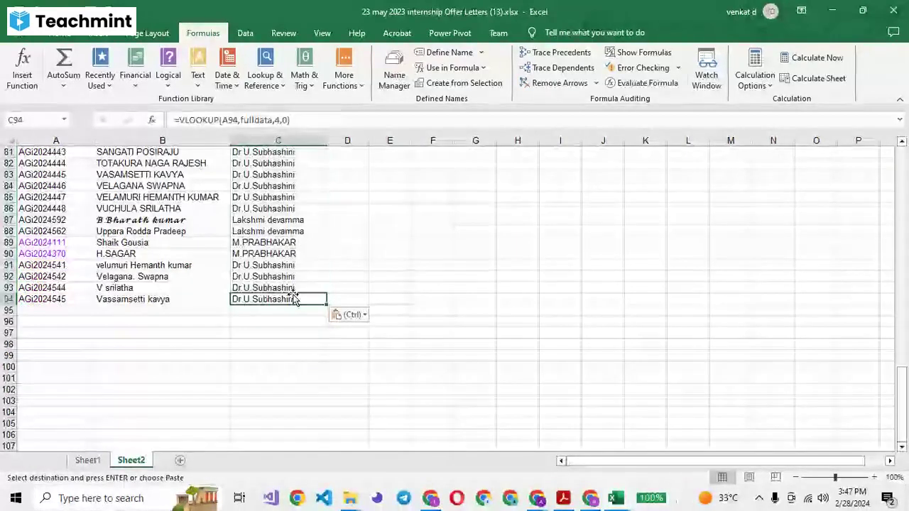
key("ctrl+Up")
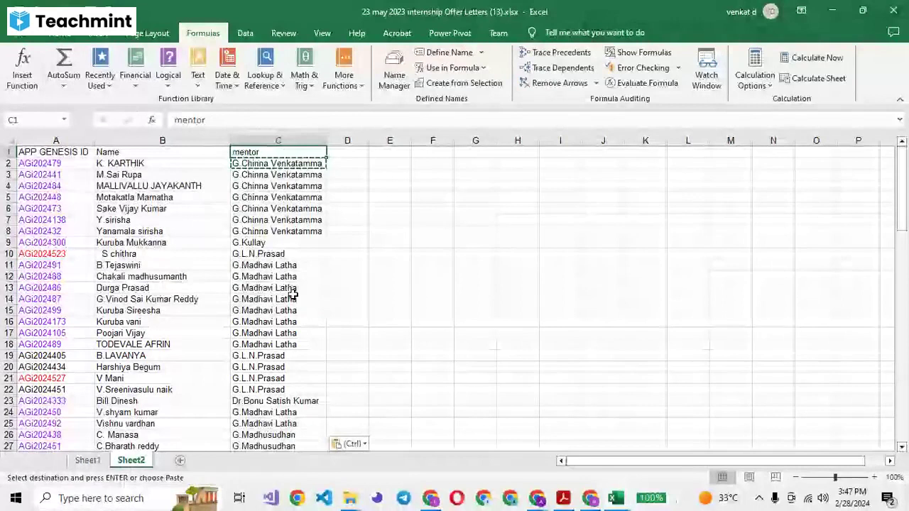
key("ctrl+z")
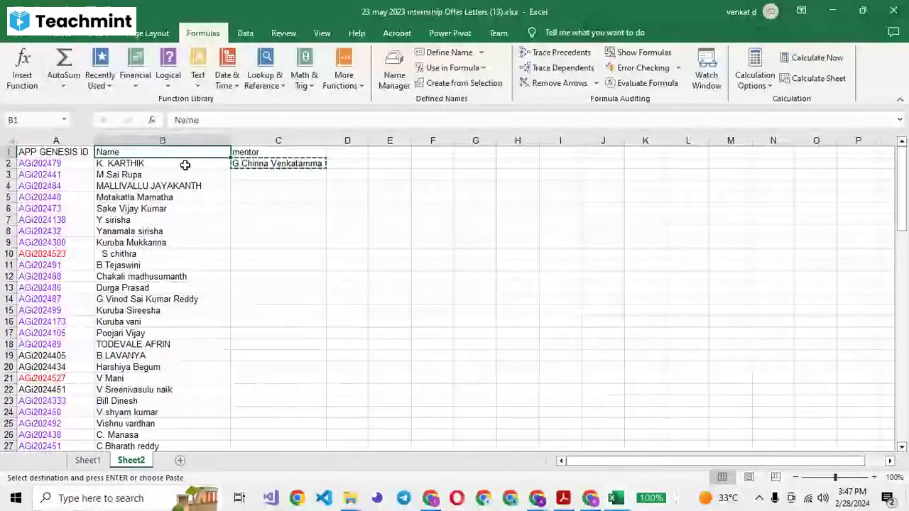
- Paste the mentor VLOOKUP formula into C2:C94 and spot-check results such as C91
left_click(174, 163)
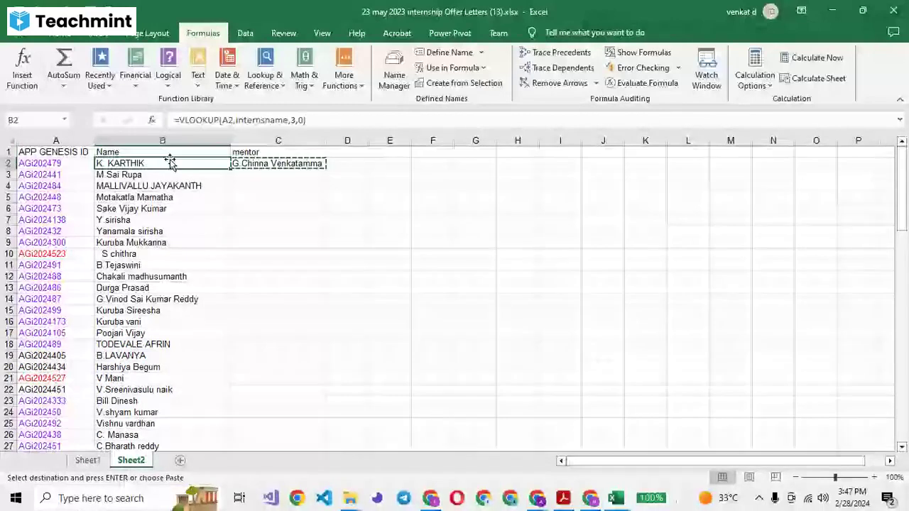
key("ctrl+Down")
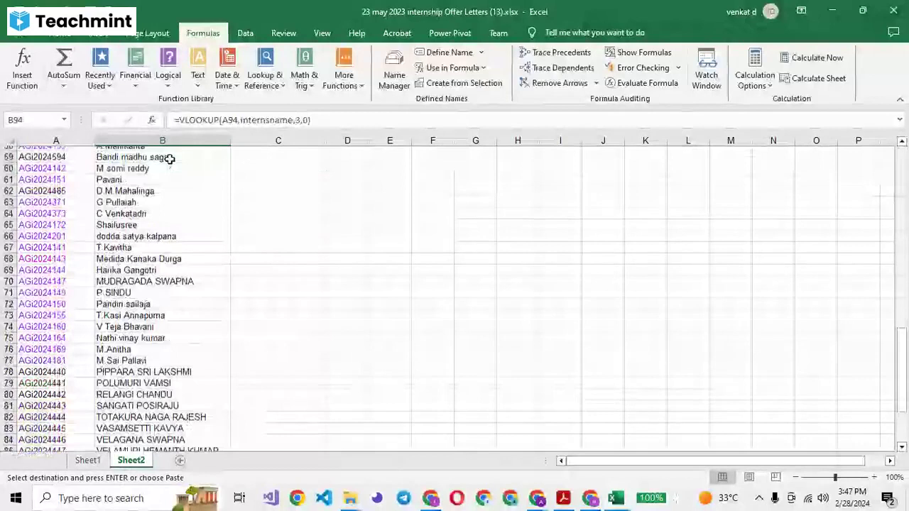
key("Right")
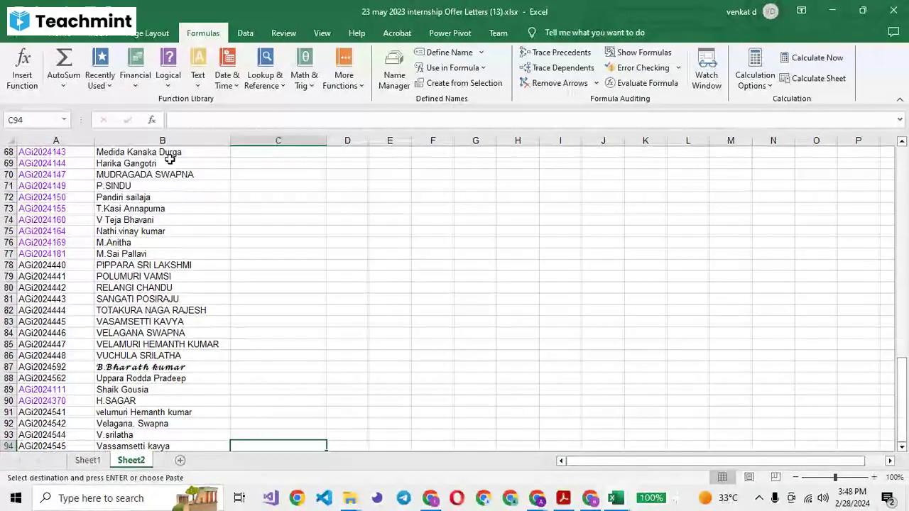
key("ctrl+Up")
key("Left")
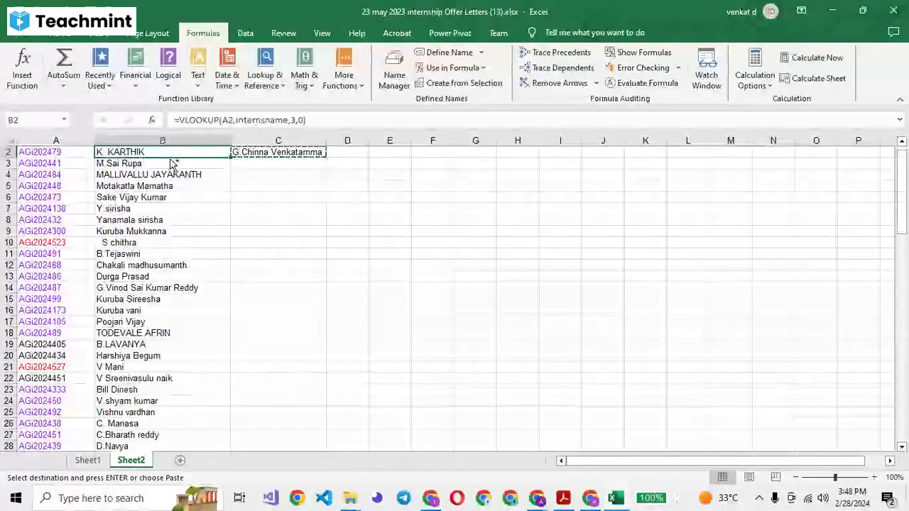
key("ctrl+Down")
key("Right")
key("ctrl+shift+Up")
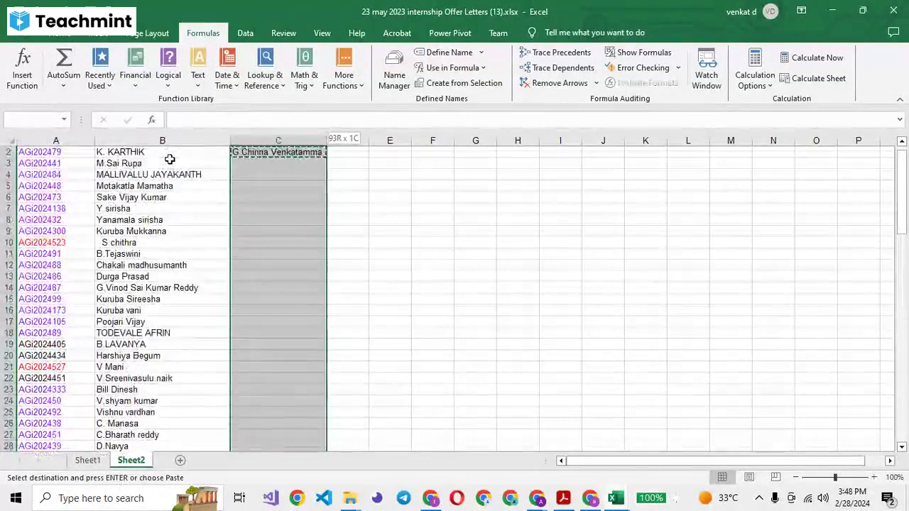
key("ctrl+v")
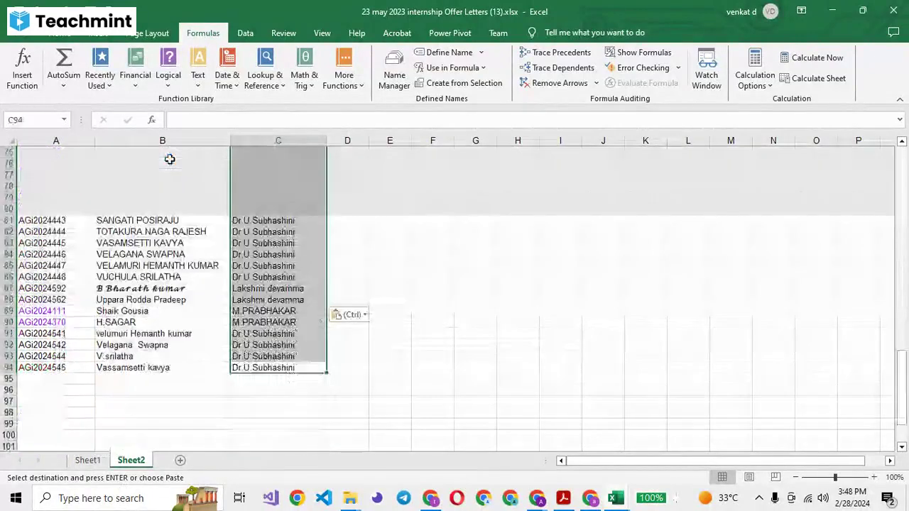
left_click(287, 208)
left_click(311, 269)
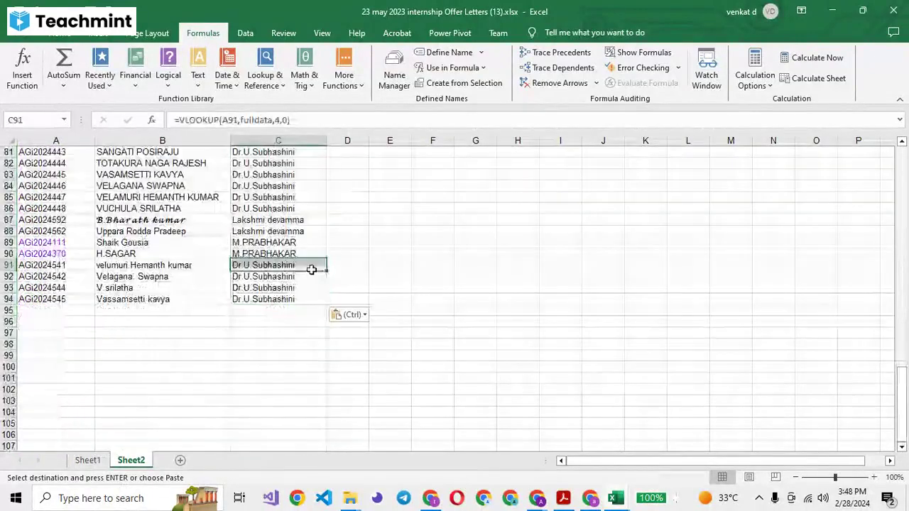
key("ctrl+Up")
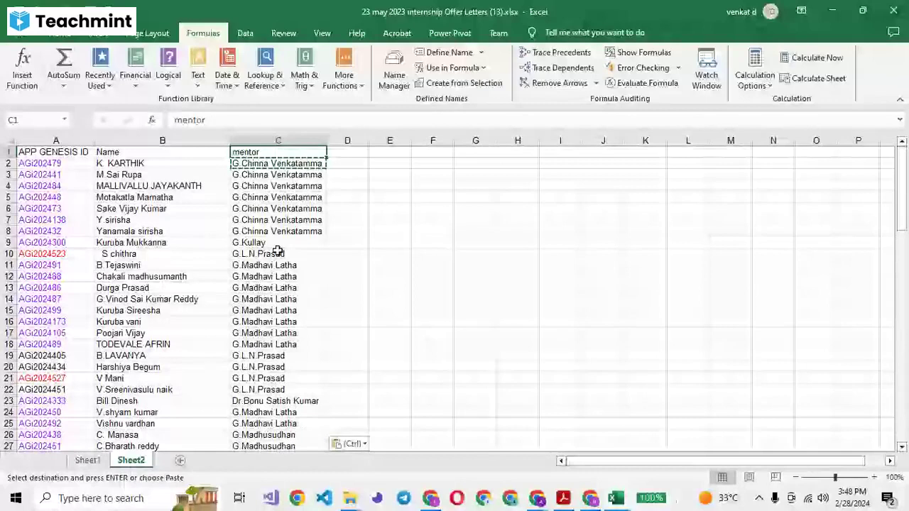
- On Sheet1, inspect the college name column of the fulldata table
key("ctrl+Page_Up")
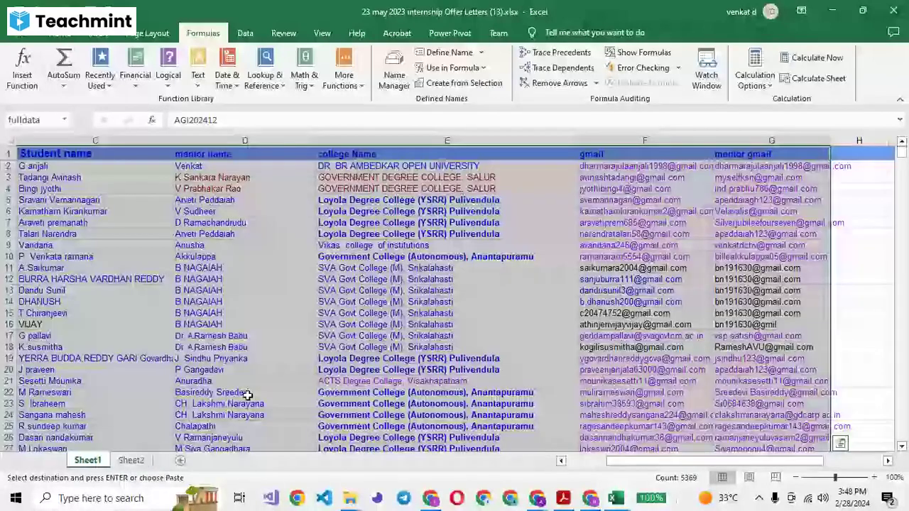
left_click(279, 203)
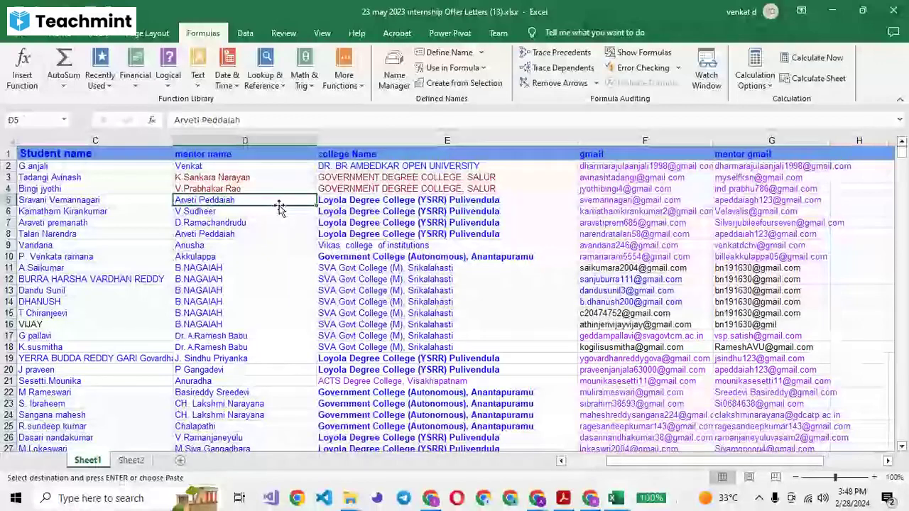
left_click(144, 169)
scroll(144, 171, "left", 2)
key("Right")
key("Right")
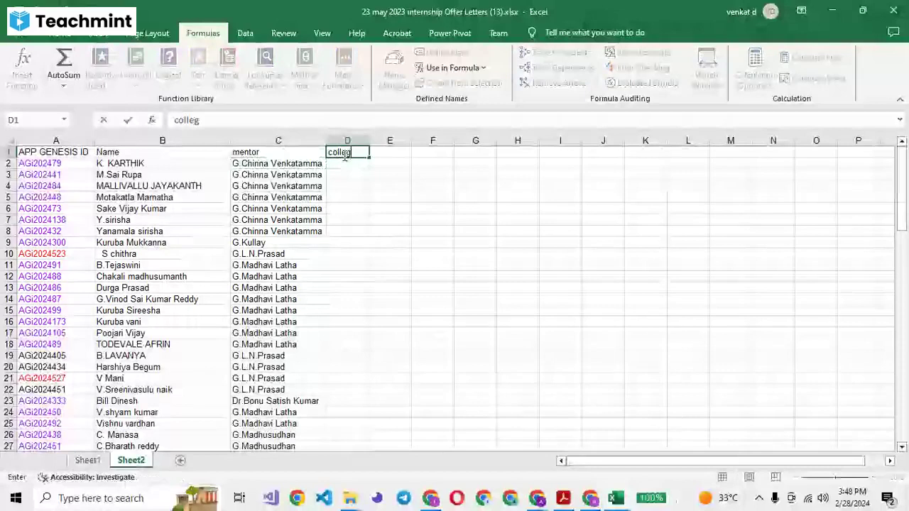
- Confirm the 'college' heading in D1 and begin =VLOOKUP(A2,fulldata,5 in D2
type("e")
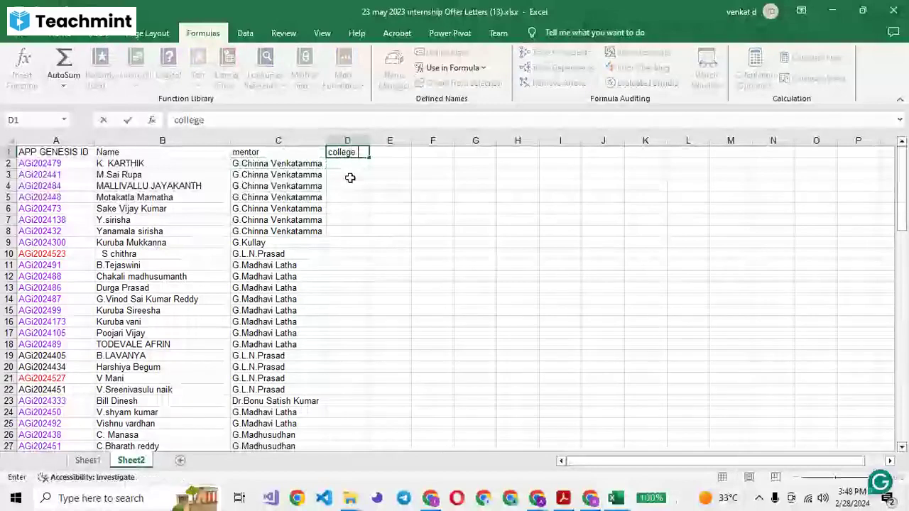
key("Return")
type("=vl")
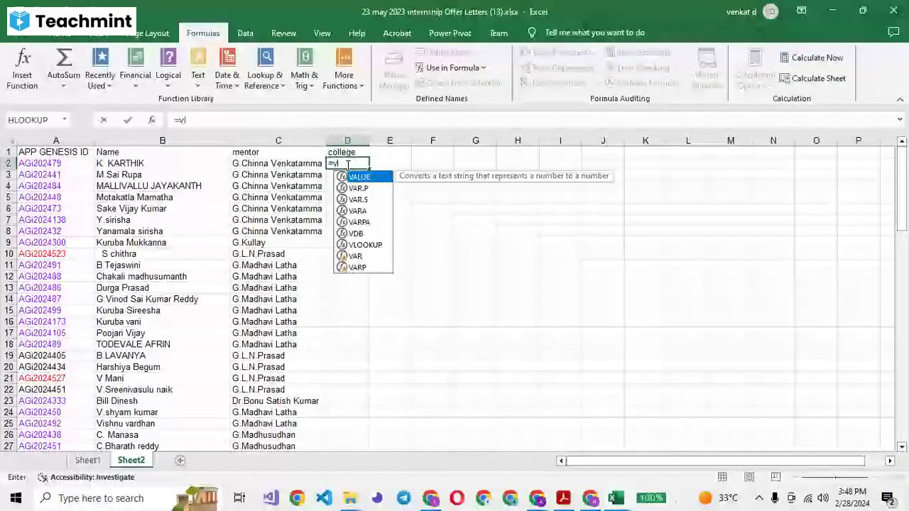
key("Tab")
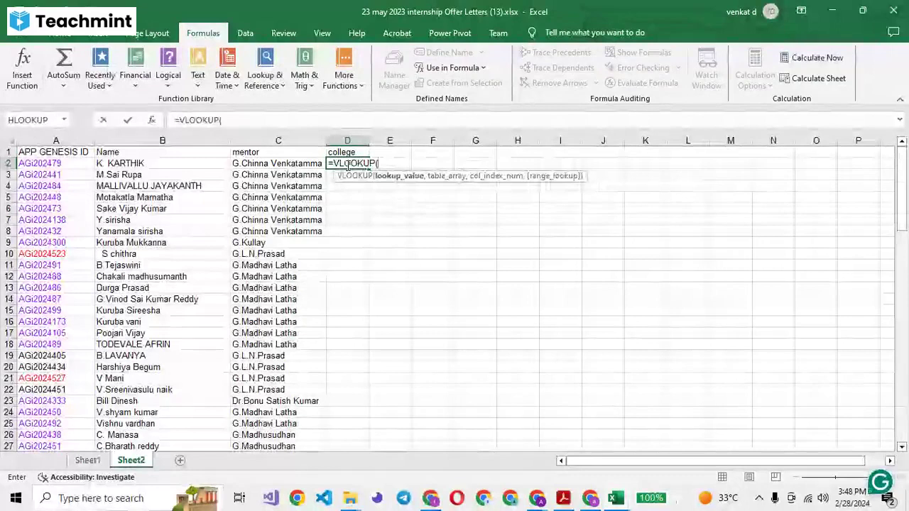
left_click(67, 164)
type(",ful")
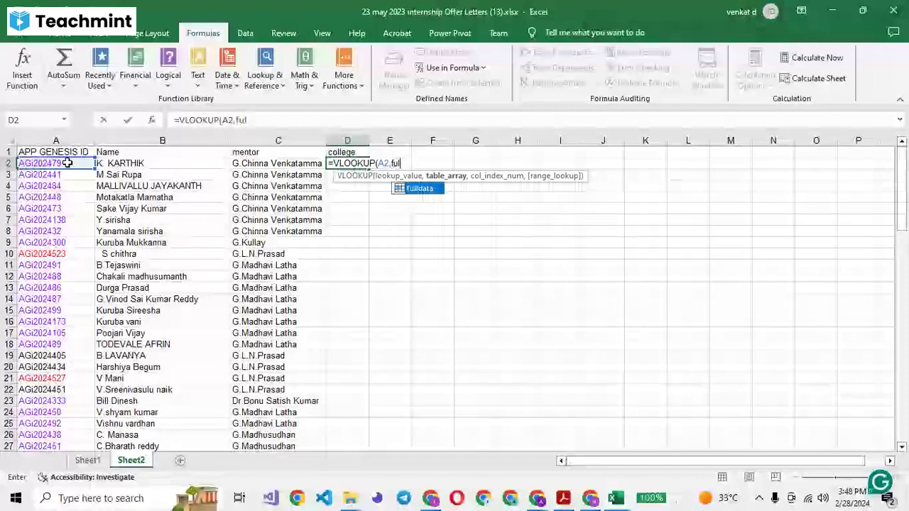
key("Tab")
type(",")
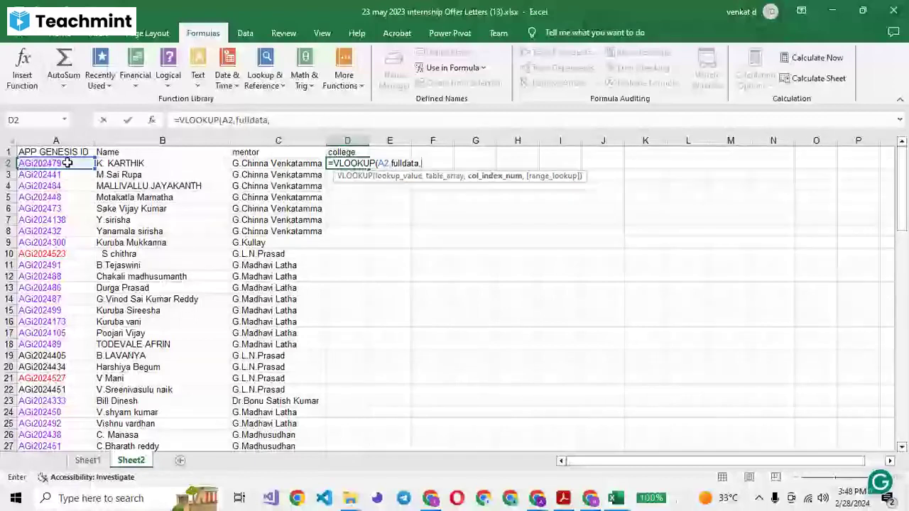
type("5")
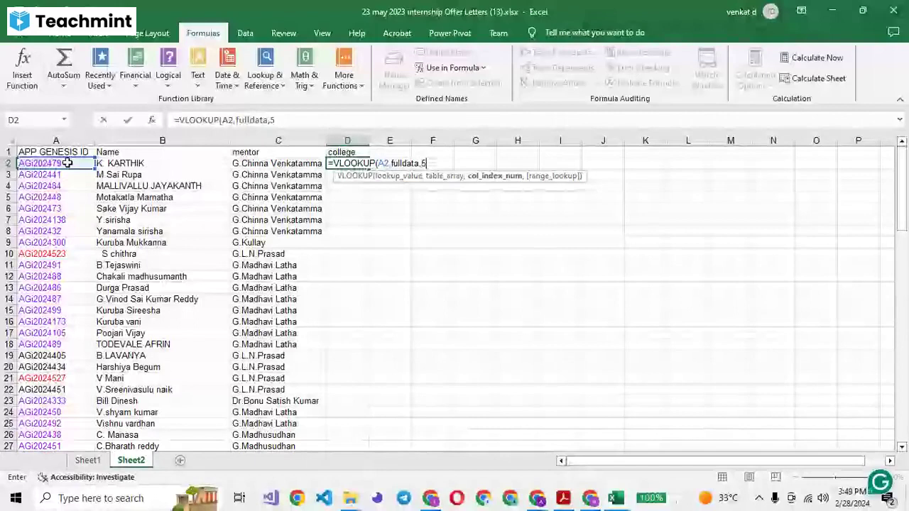
- Commit the D2 college lookup, autofit column D, and paste it down through row 94
key("Return")
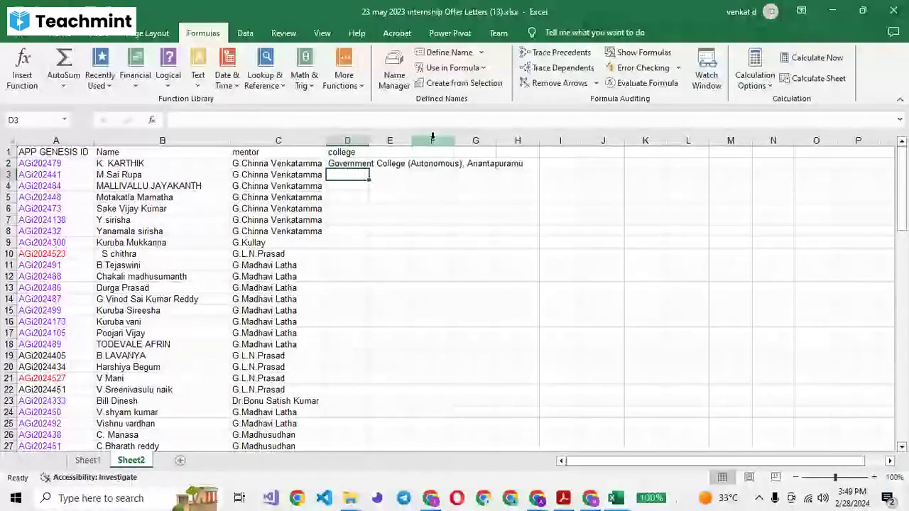
double_click(368, 141)
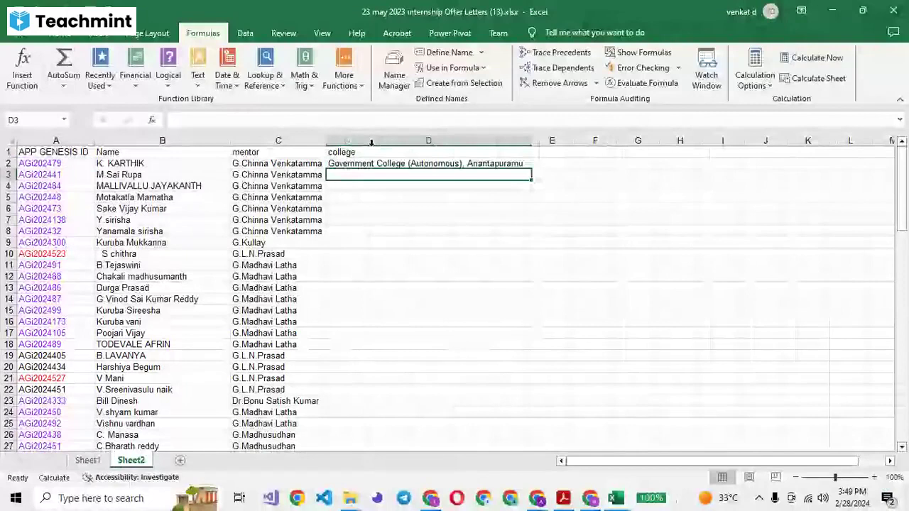
left_click(428, 164)
key("ctrl+c")
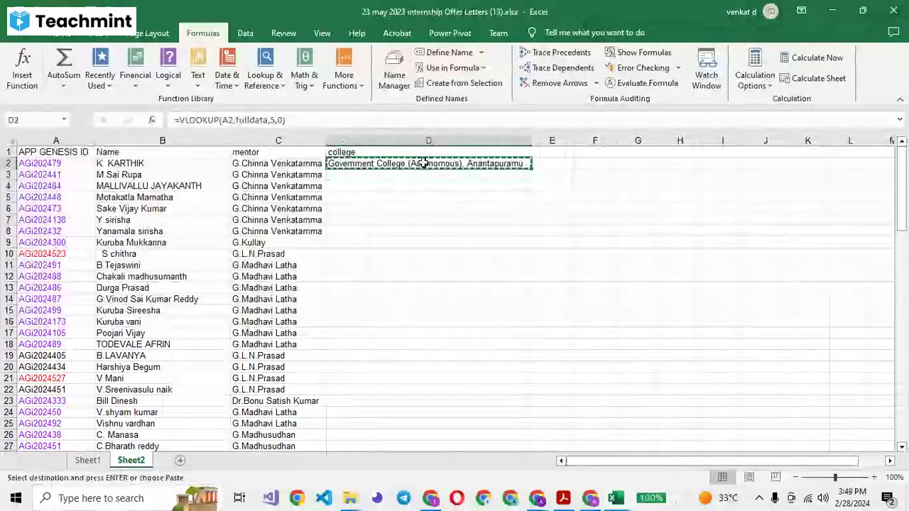
left_click(286, 167)
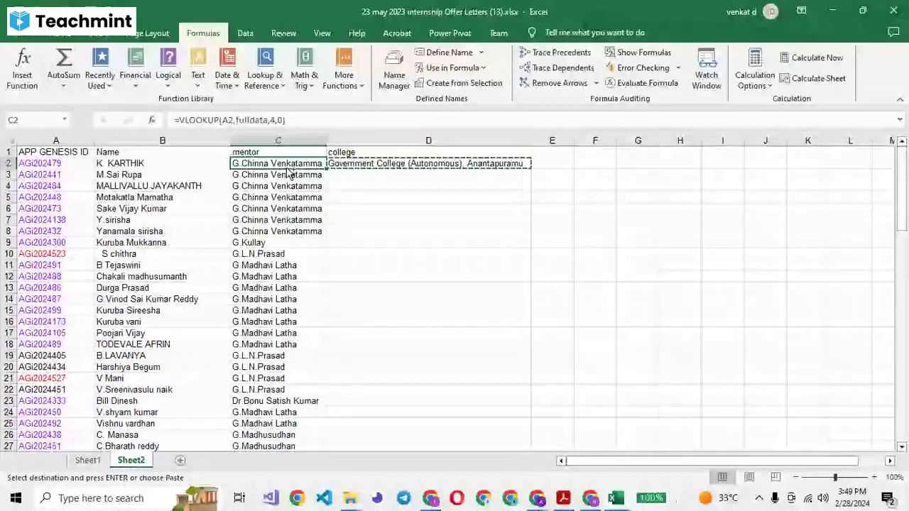
key("ctrl+End")
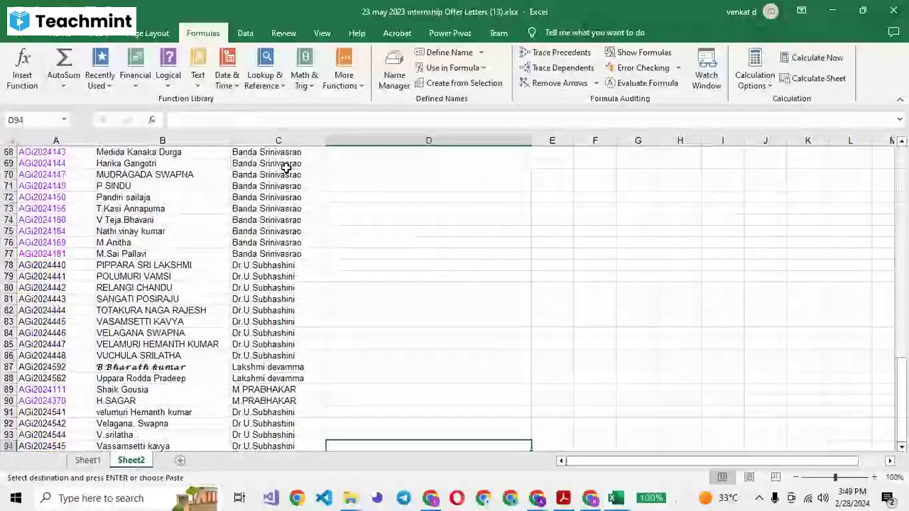
key("ctrl+v")
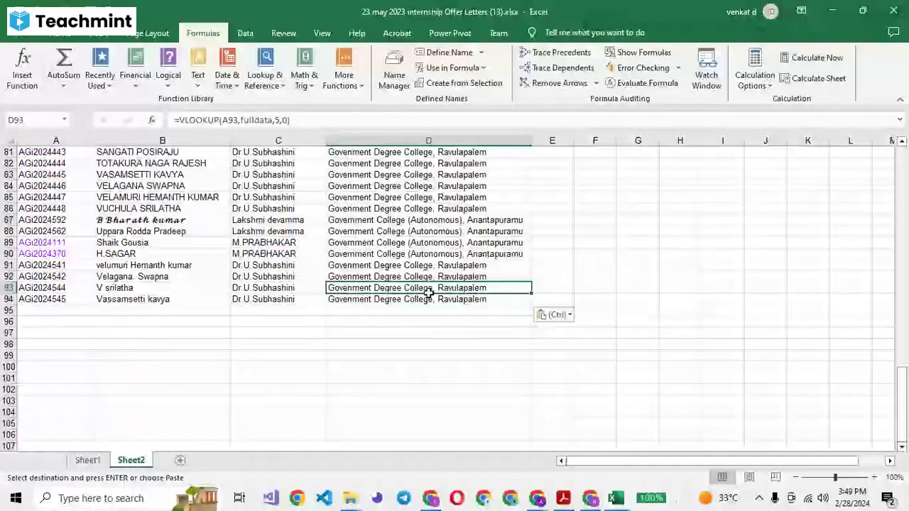
key("ctrl+Up")
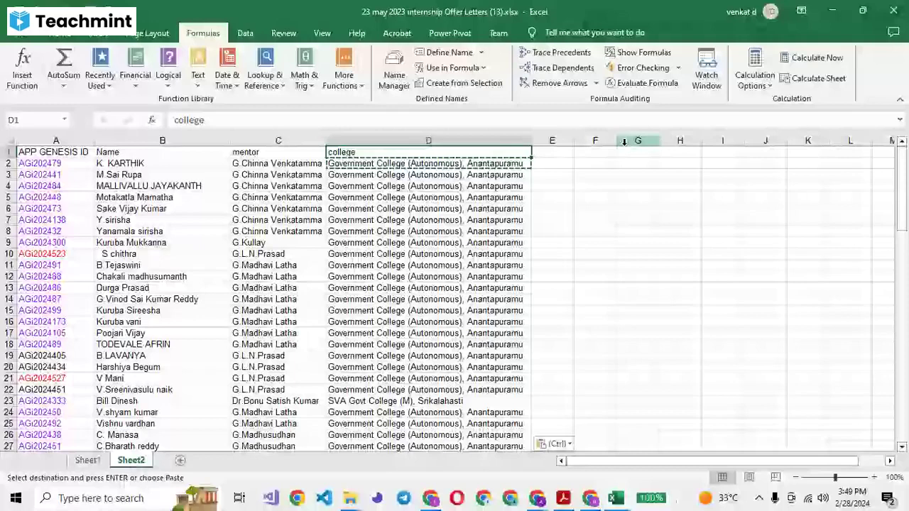
left_click(590, 174)
type("ctrl")
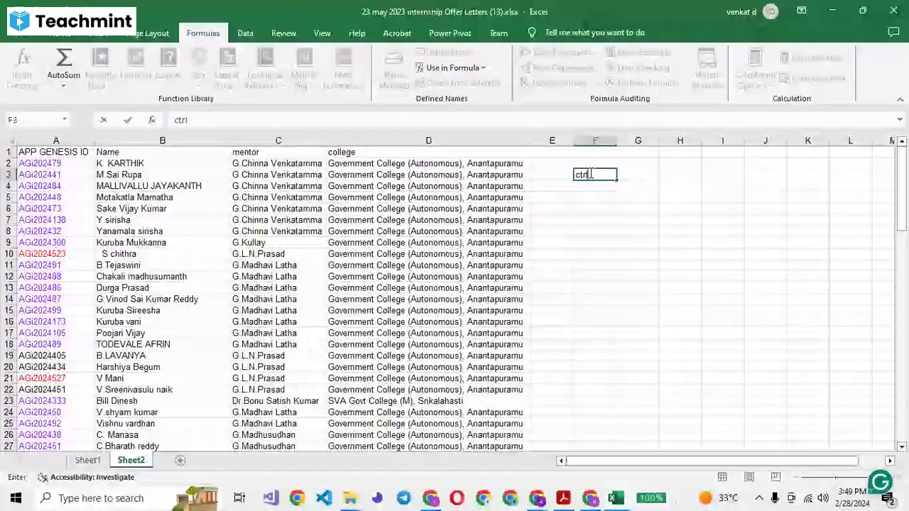
key("Tab")
type("V")
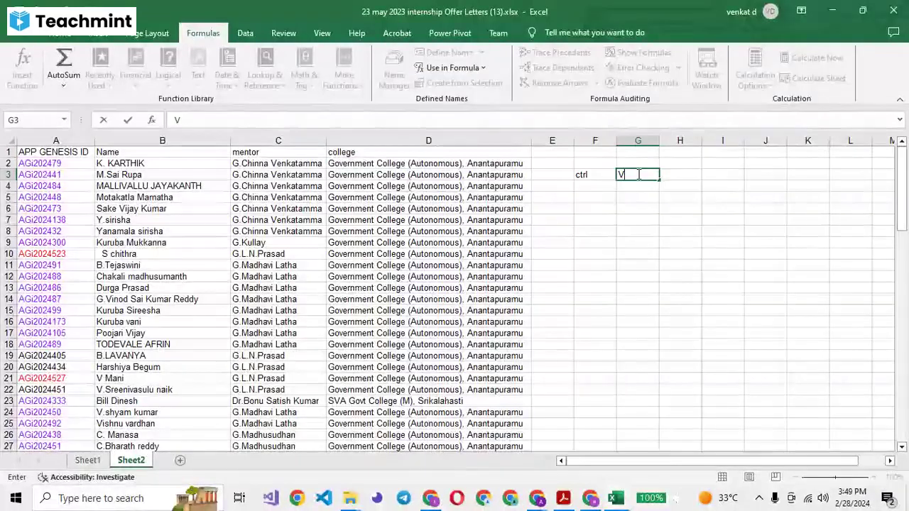
left_click(597, 193)
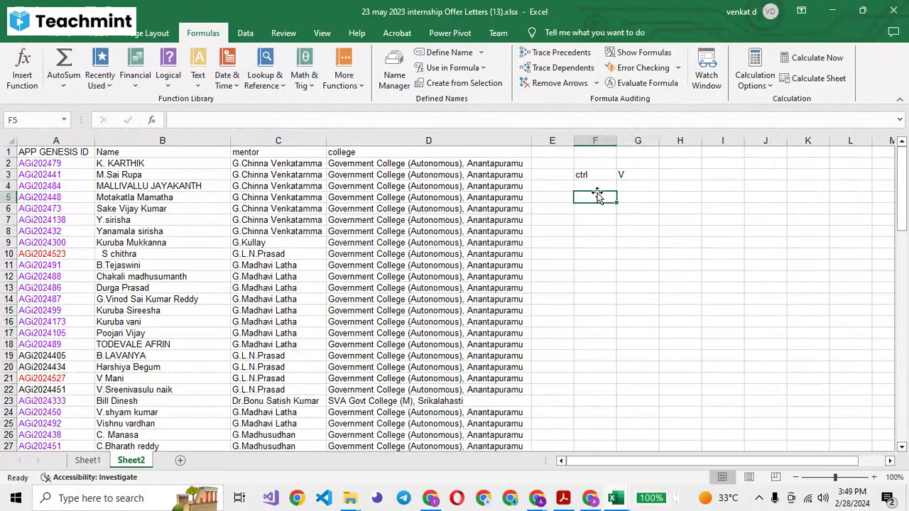
type("ctr")
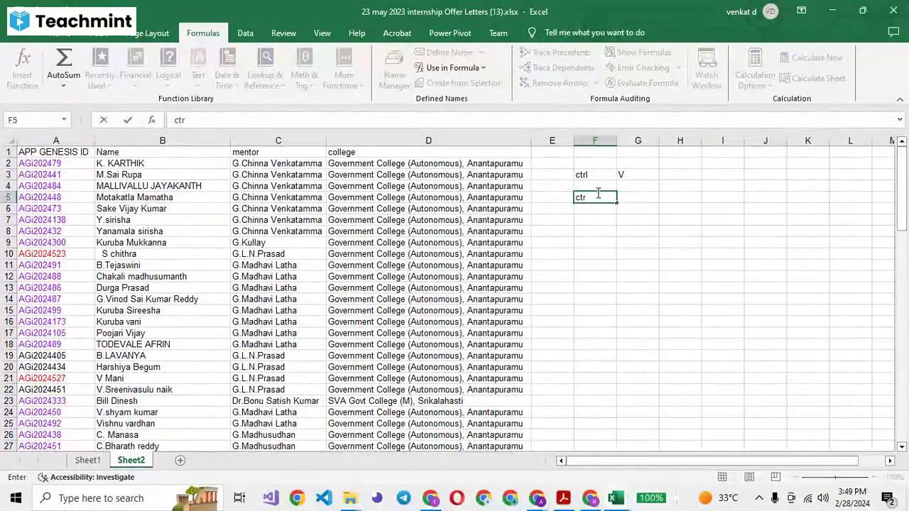
type("l")
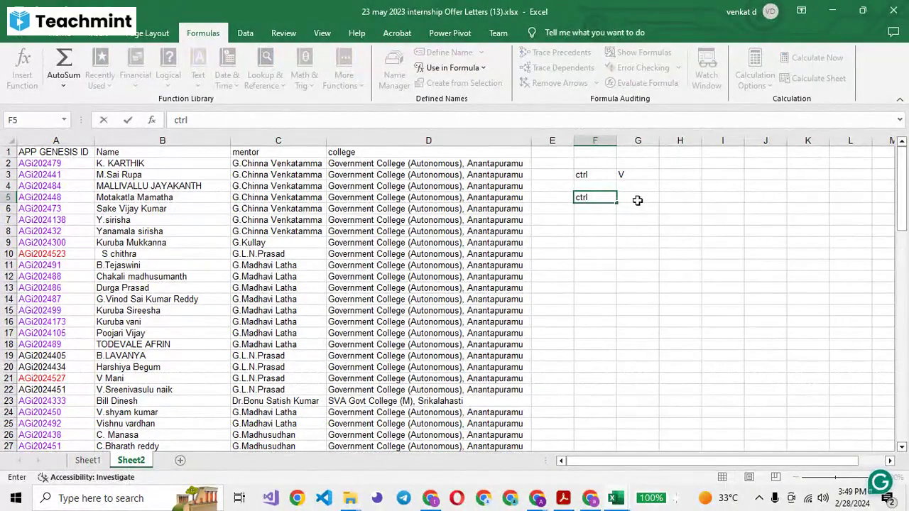
left_click(638, 201)
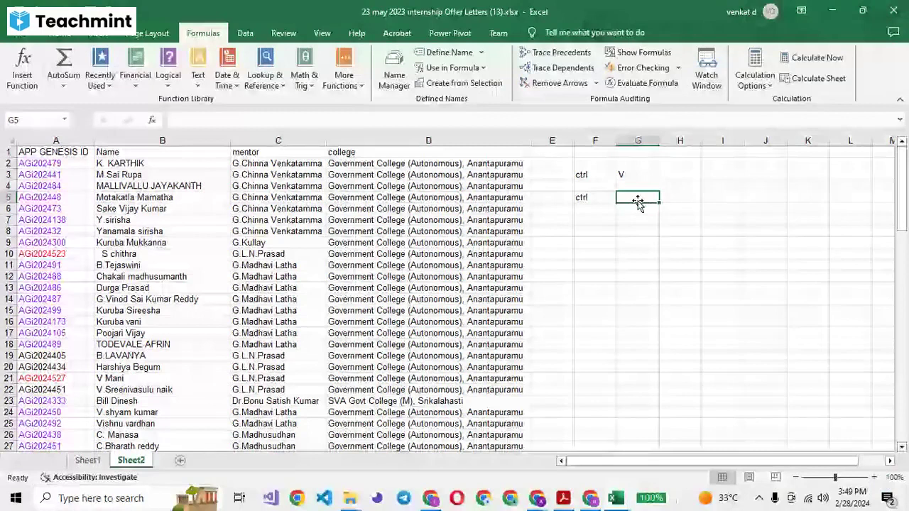
type("^")
left_click(594, 220)
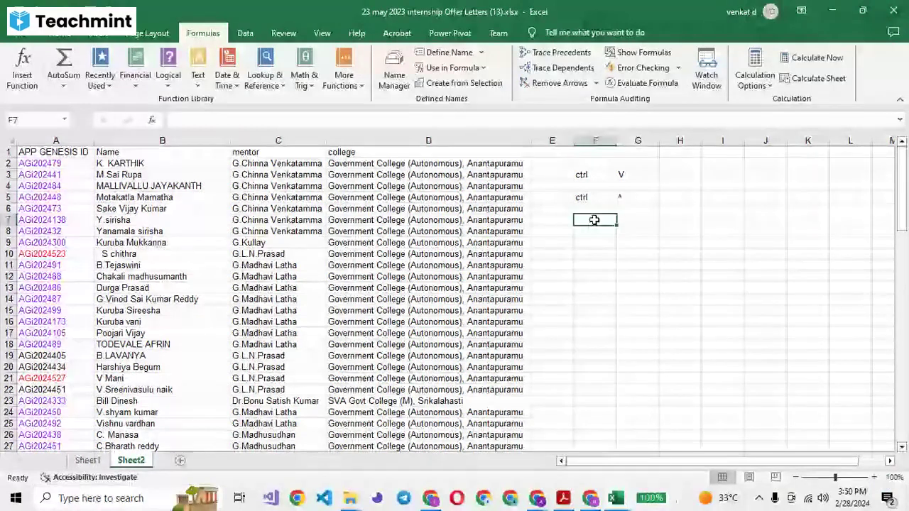
type("ctrl+")
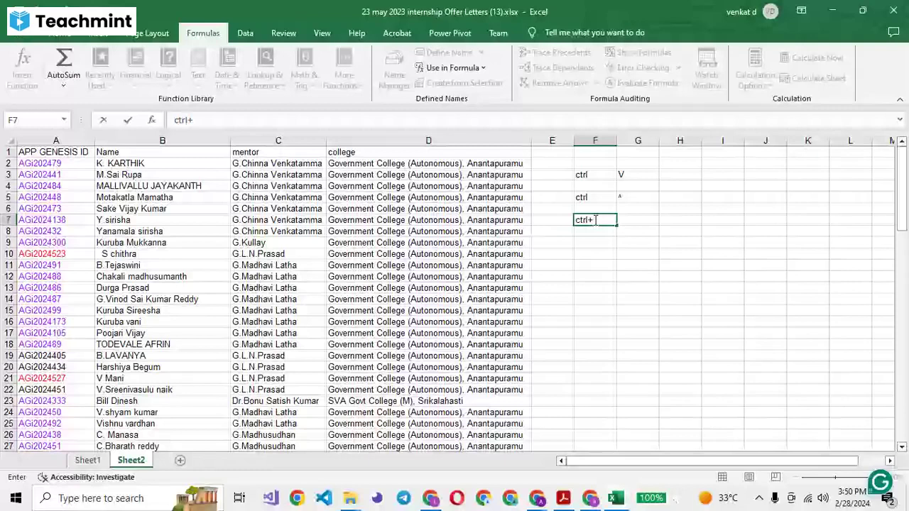
type("shift")
left_click(632, 220)
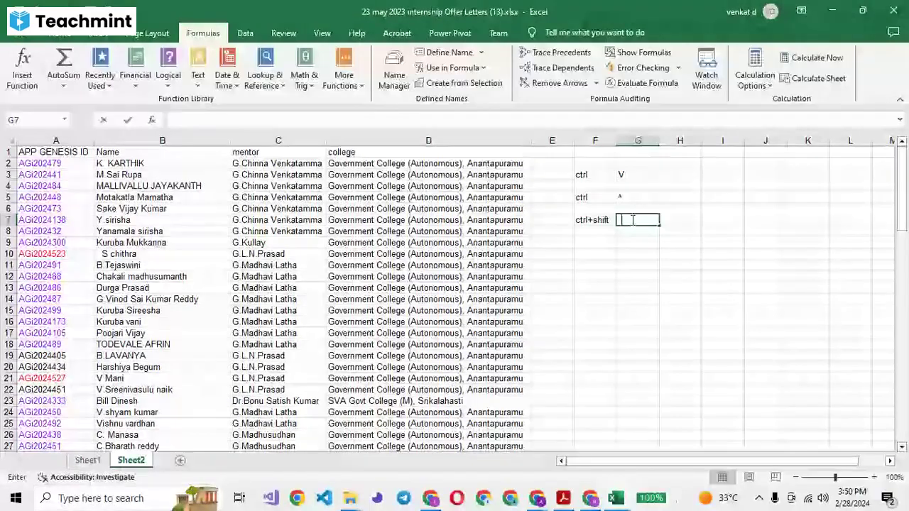
type("^")
left_click(584, 243)
type("ctrl")
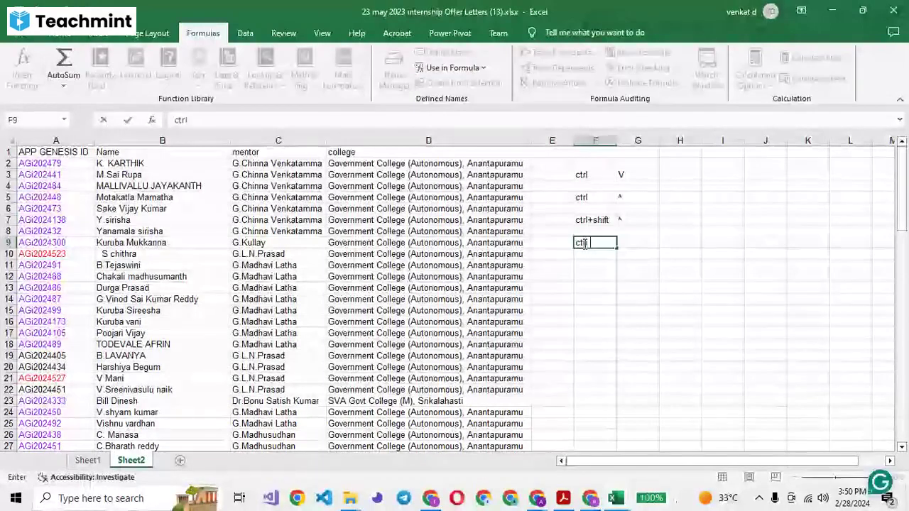
left_click(646, 244)
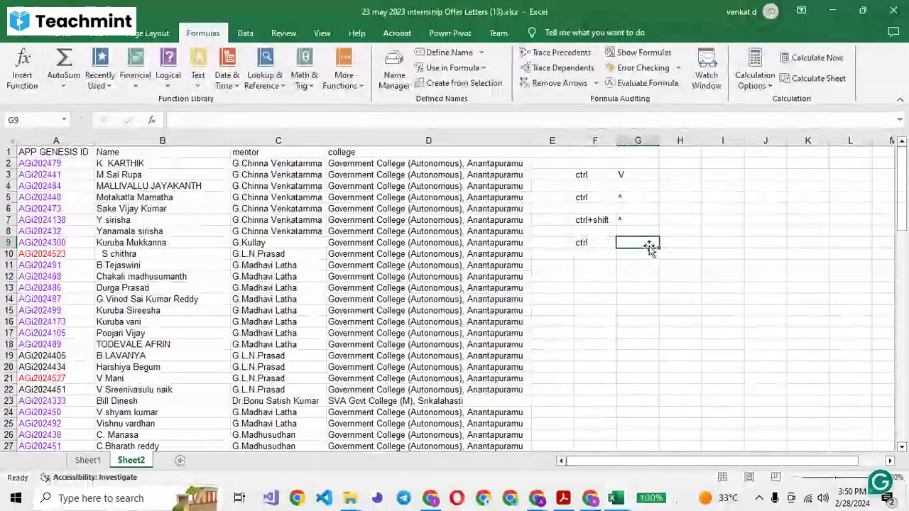
type("V")
left_click(640, 307)
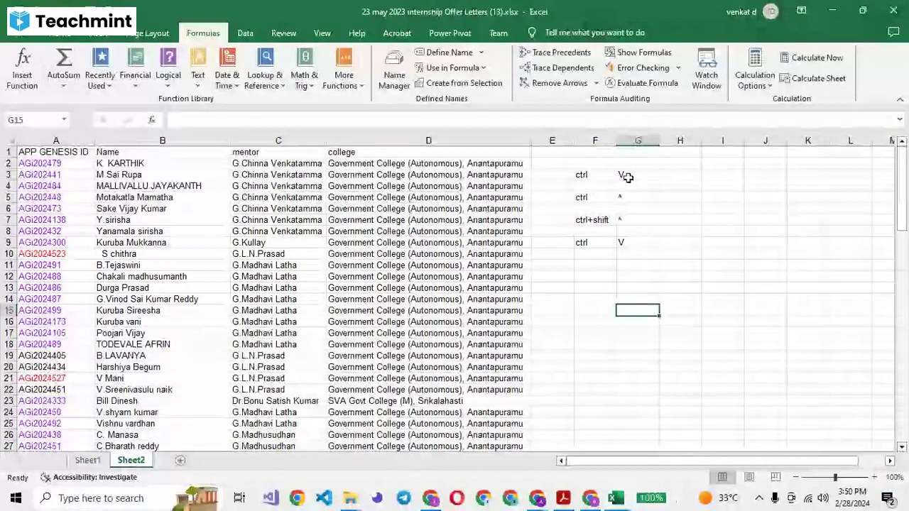
left_click(628, 177)
left_click(633, 241)
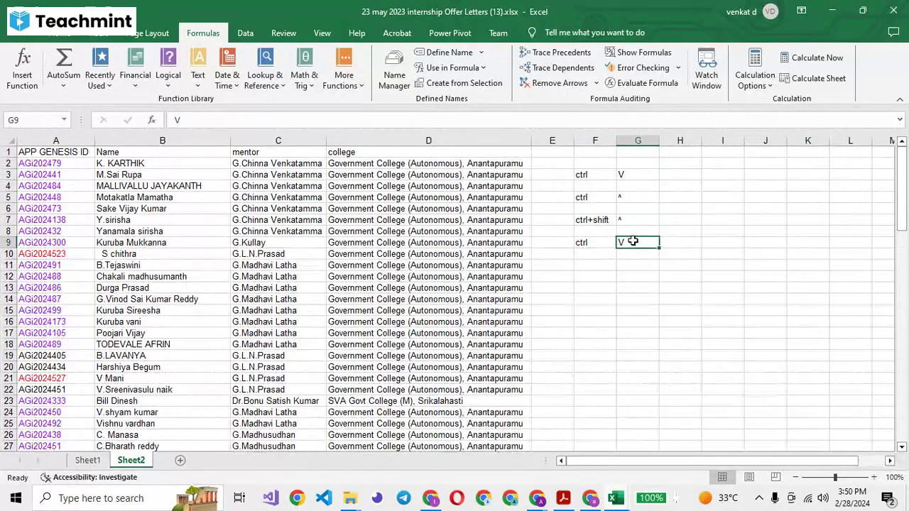
key("ctrl+z")
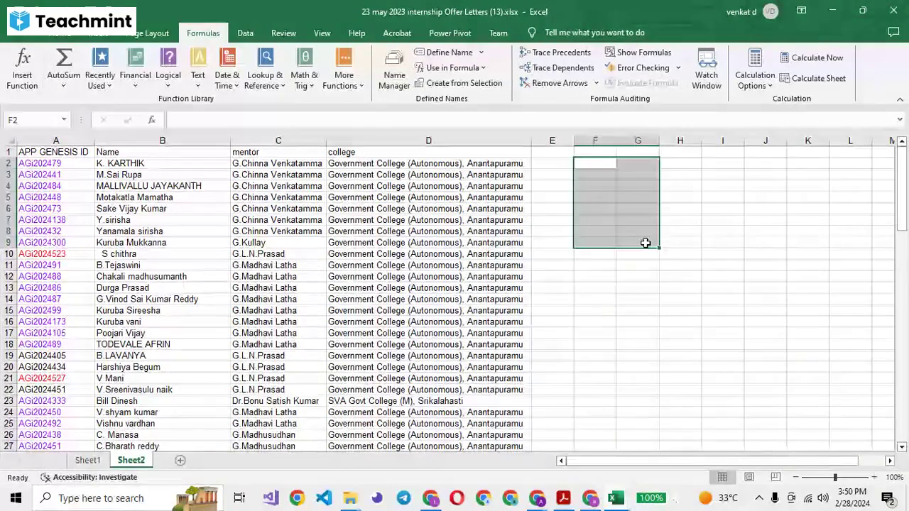
left_click(637, 360)
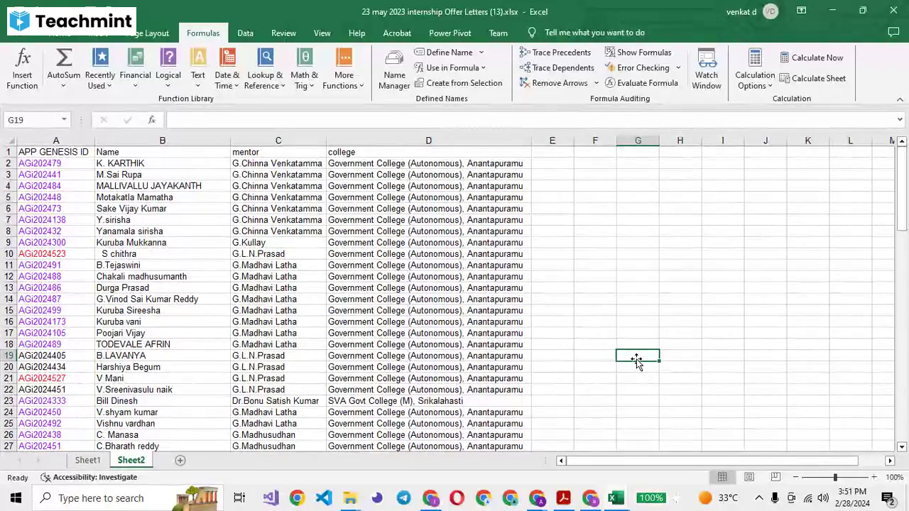
- Review the D2 formula's arguments A2, fulldata, 5 and 0, then recommit it
left_click(427, 168)
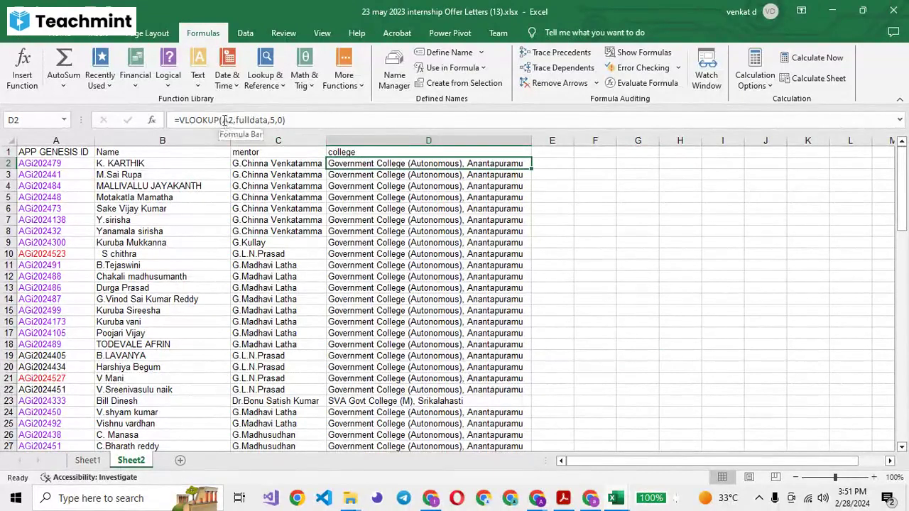
double_click(224, 120)
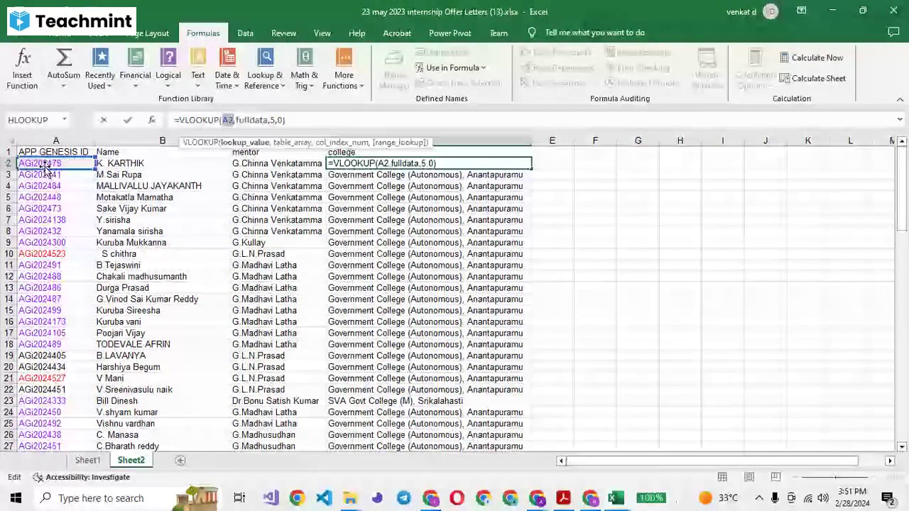
left_click_drag(236, 117, 250, 119)
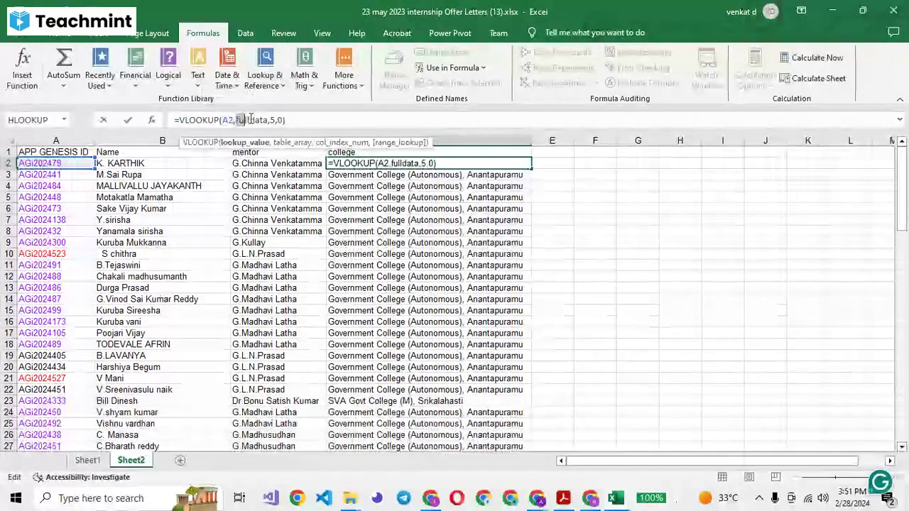
double_click(270, 120)
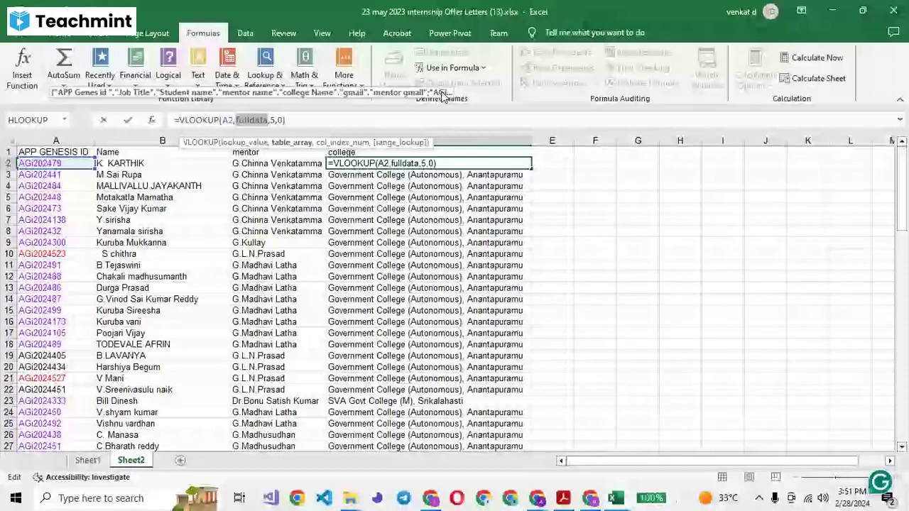
left_click(277, 121)
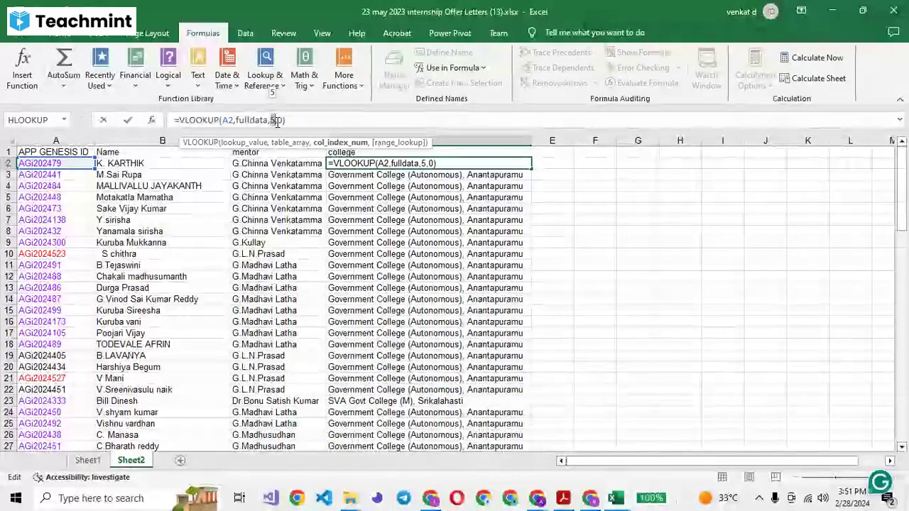
left_click(281, 120)
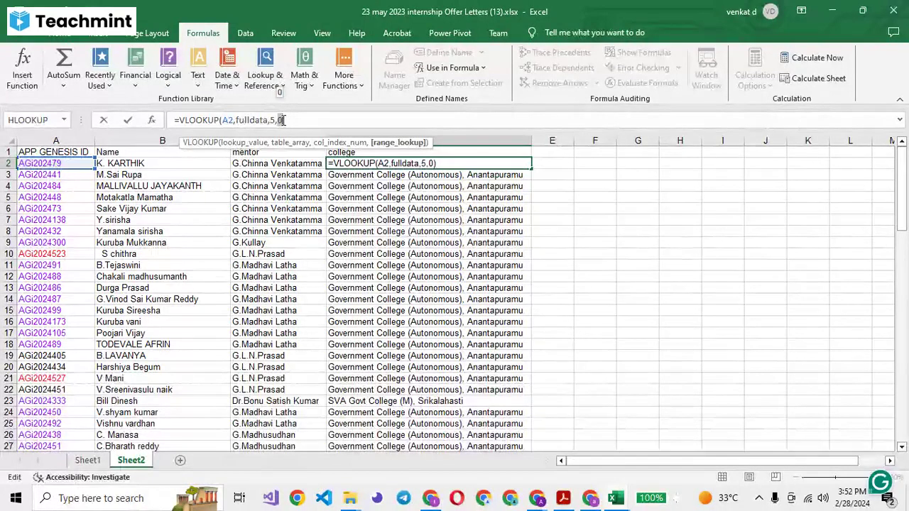
key("Return")
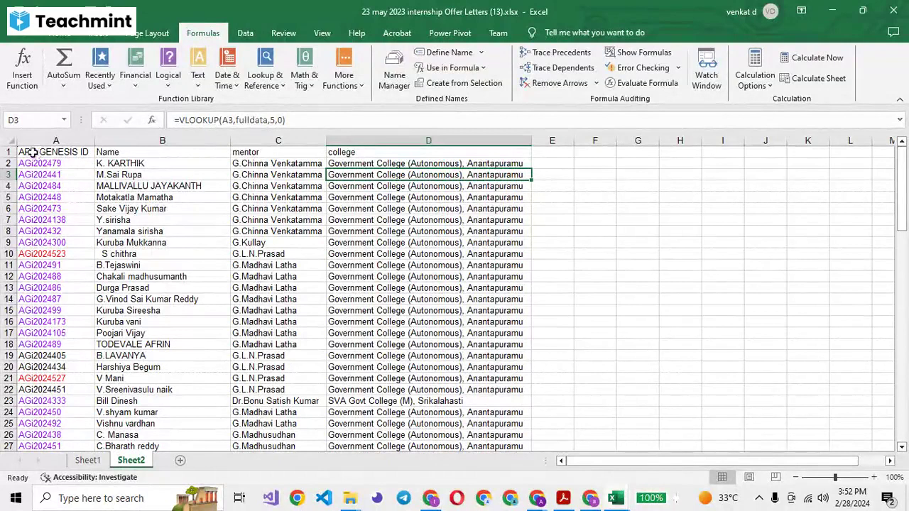
- Select Sheet2's data A1:D94 and start a PivotTable from that range on a new worksheet
left_click(36, 153)
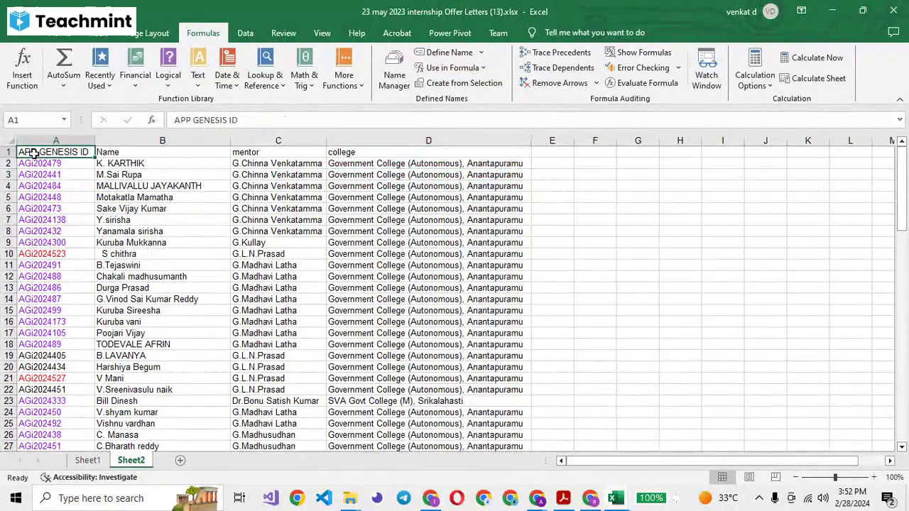
key("ctrl+shift+End")
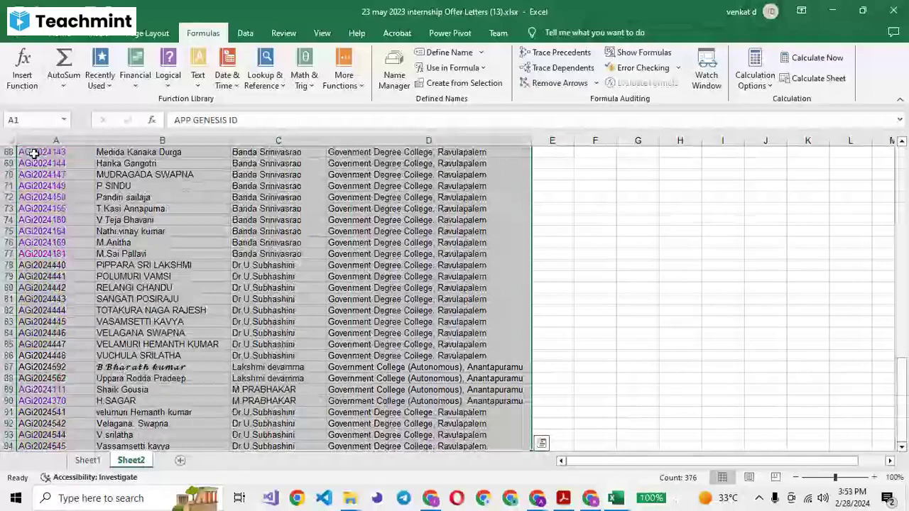
key("alt+n")
key("v")
key("t")
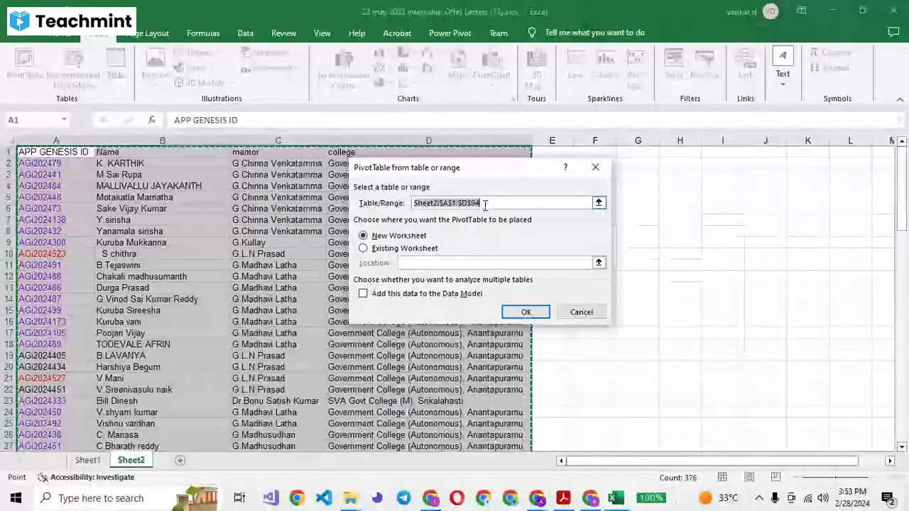
- Accept New Worksheet to create the empty PivotTable1 on Sheet3
left_click(525, 313)
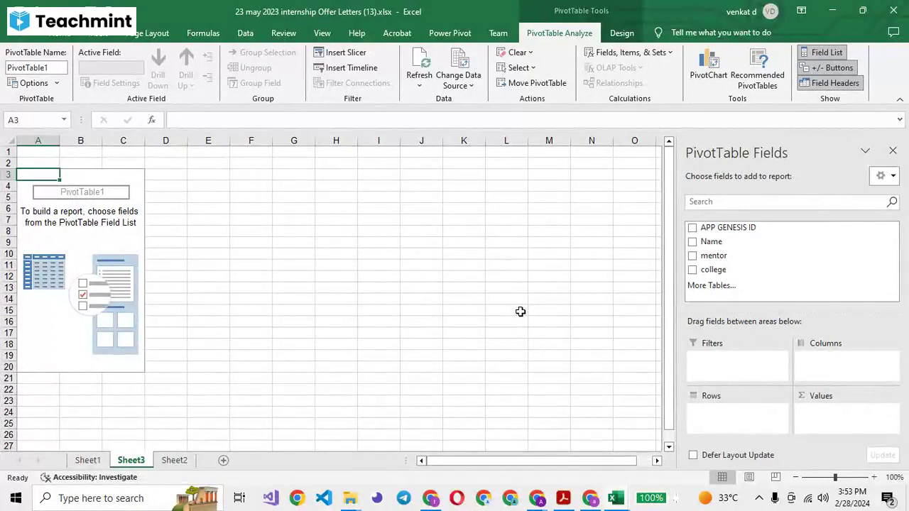
- Add college, then Name, as PivotTable row fields
left_click(693, 271)
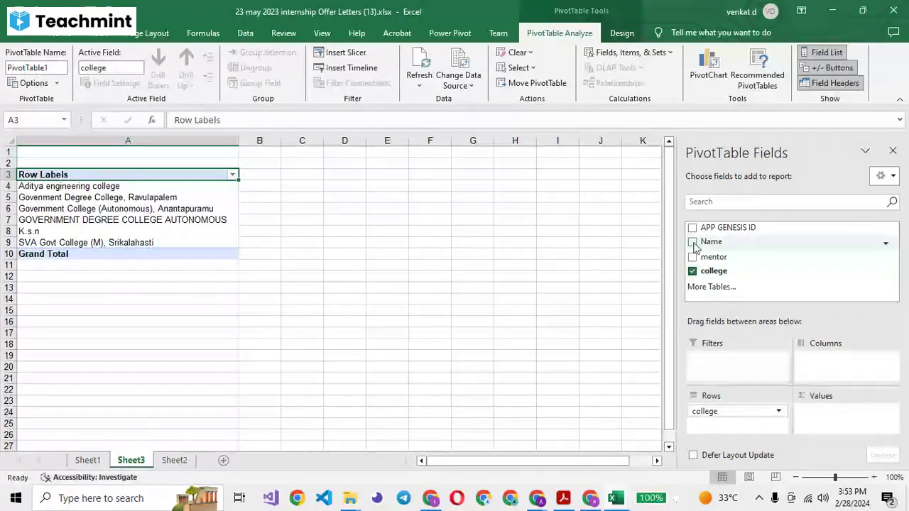
left_click(693, 242)
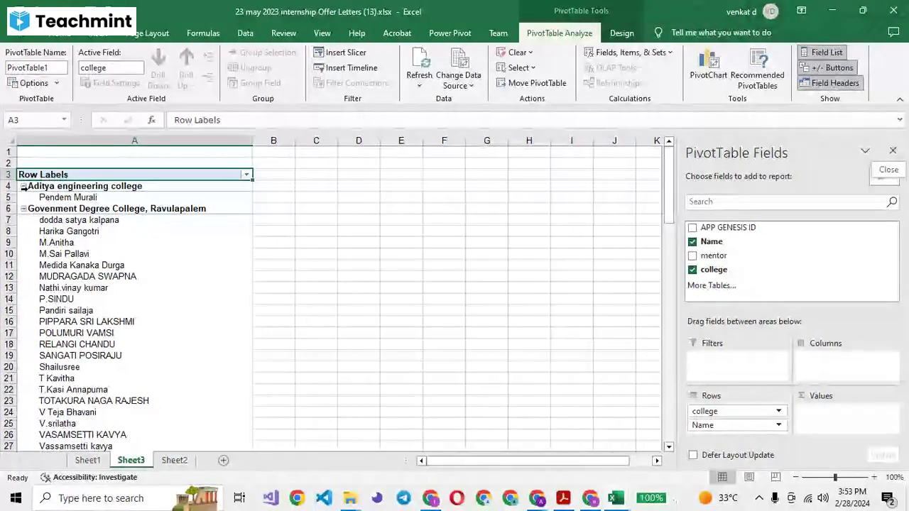
- Collapse all six college groups in the PivotTable, then glance at Sheet2 and return
left_click(24, 187)
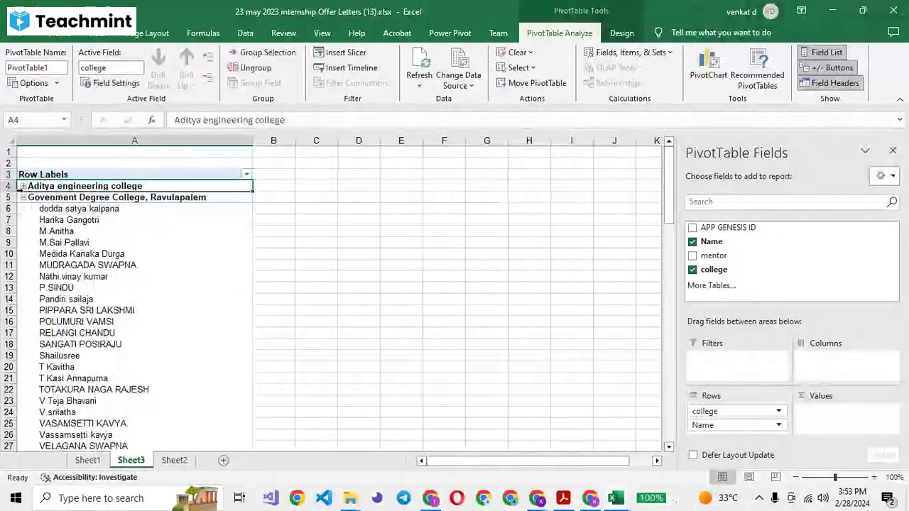
left_click(23, 197)
left_click(24, 208)
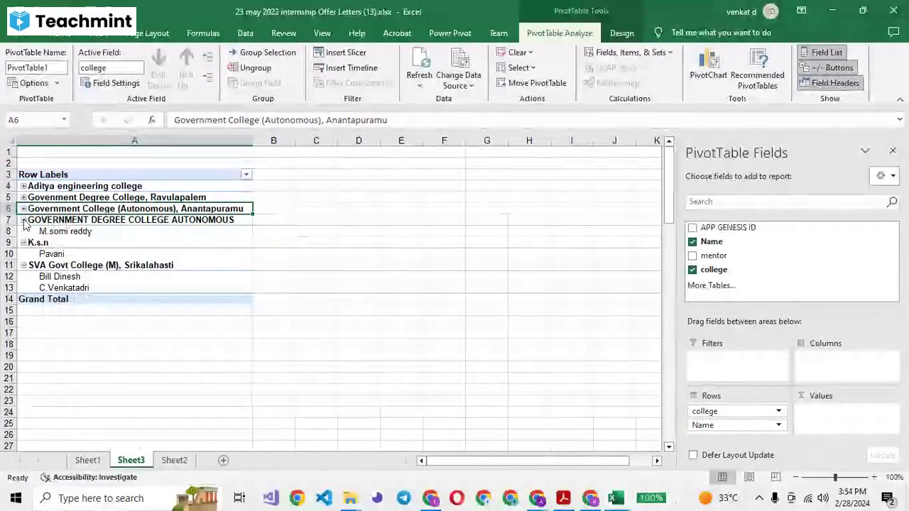
left_click(24, 220)
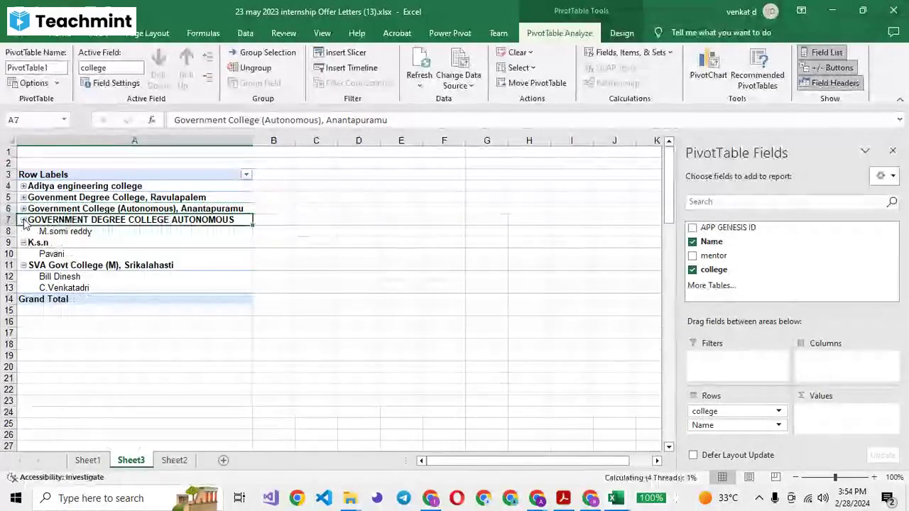
left_click(24, 232)
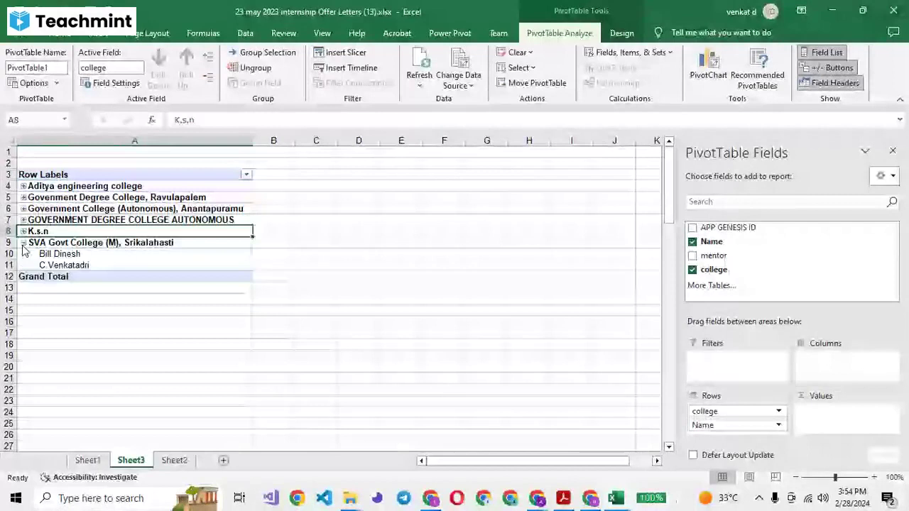
left_click(23, 243)
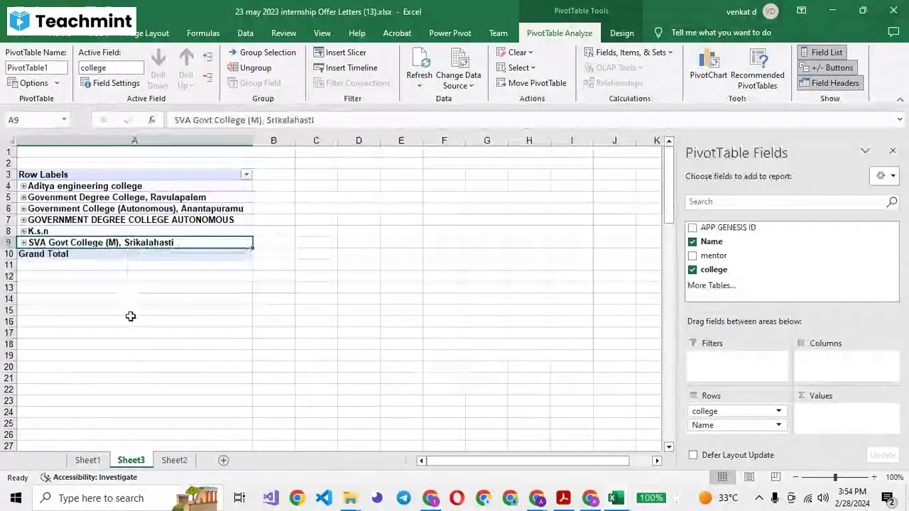
key("ctrl+Page_Down")
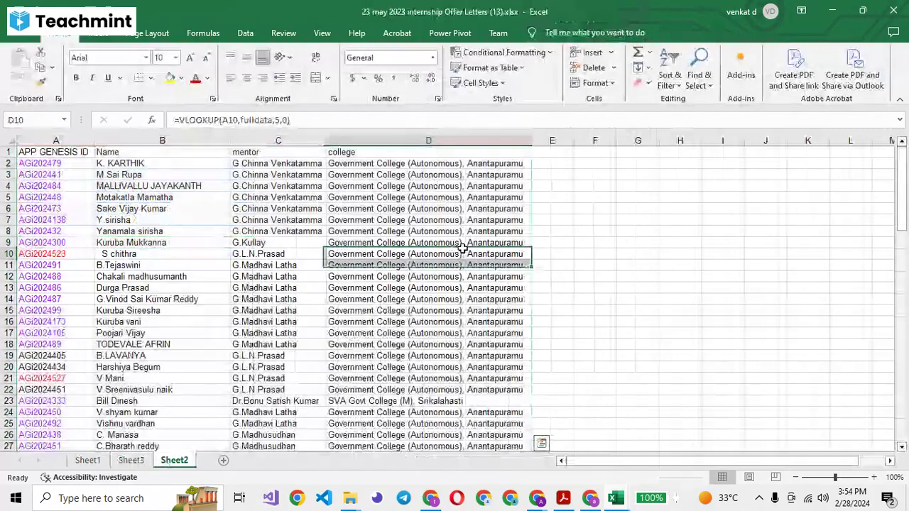
left_click(131, 460)
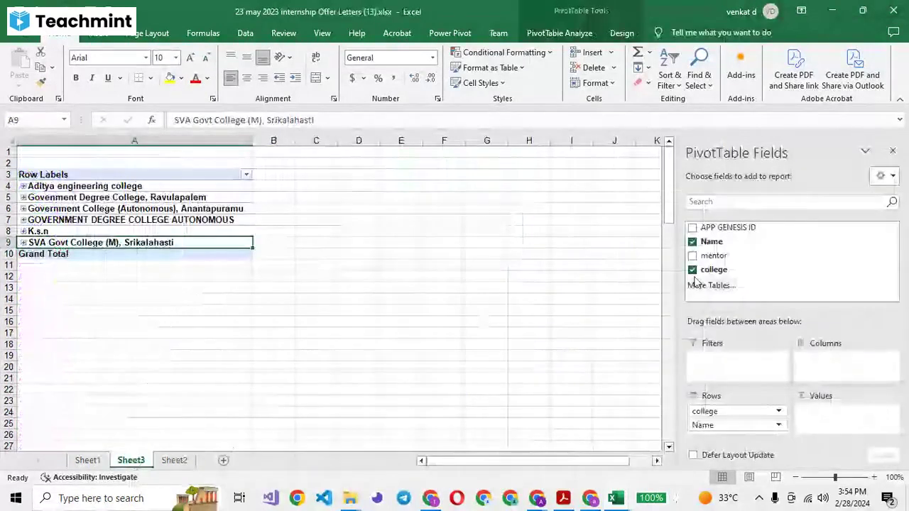
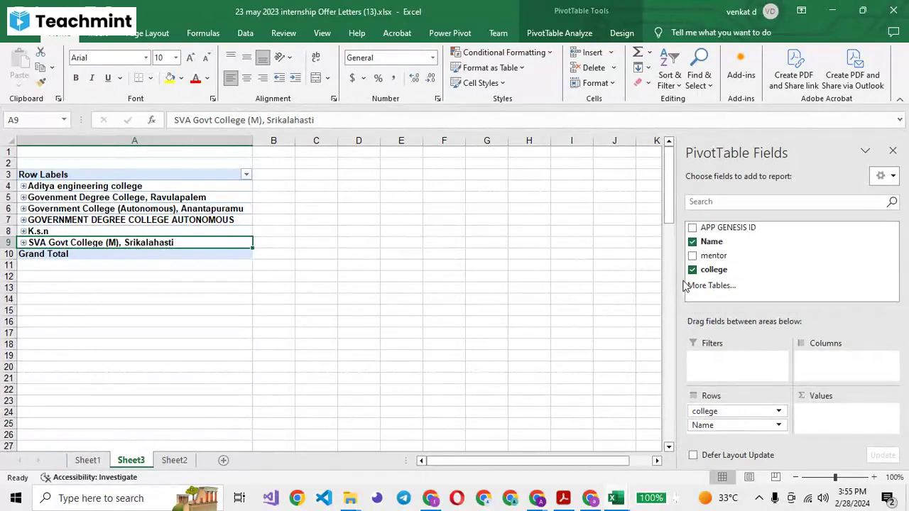
- Replace Name with mentor under college in the Sheet3 pivot rows, then expand and re-collapse Anantapuramu and Ravulapalem
left_click(693, 242)
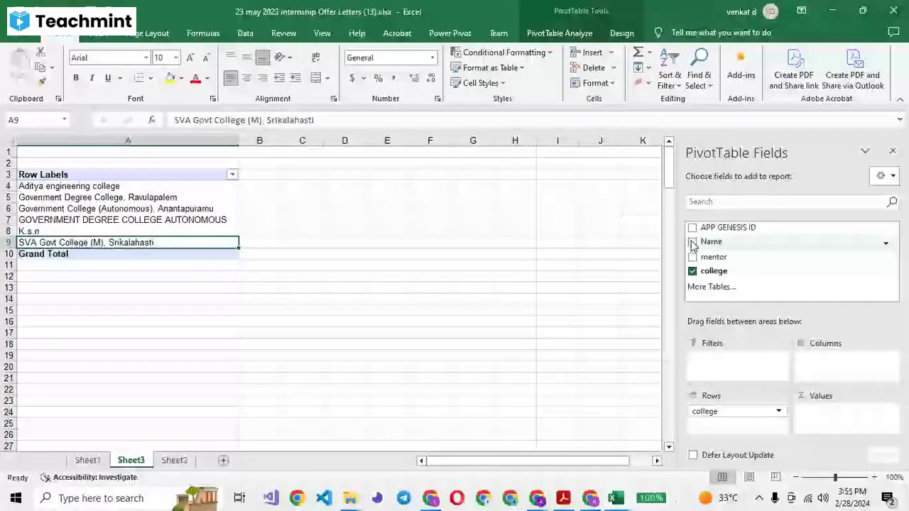
left_click(692, 256)
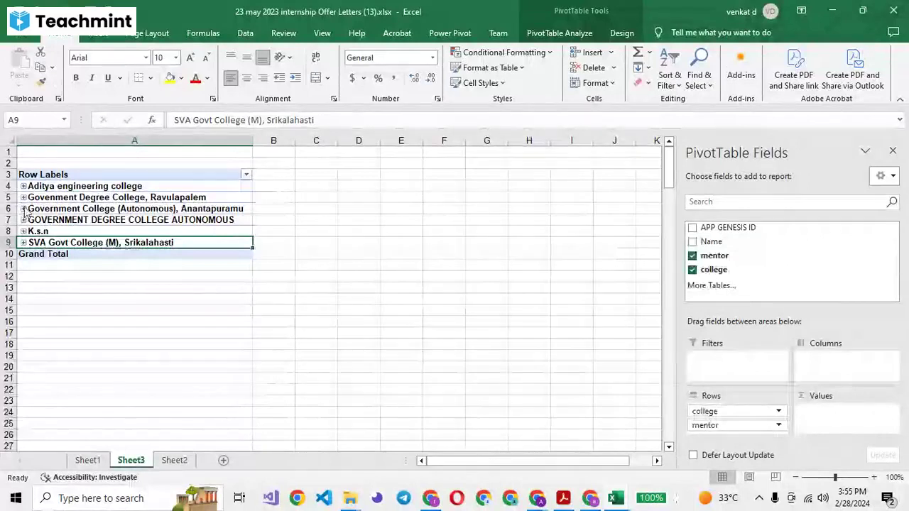
left_click(24, 209)
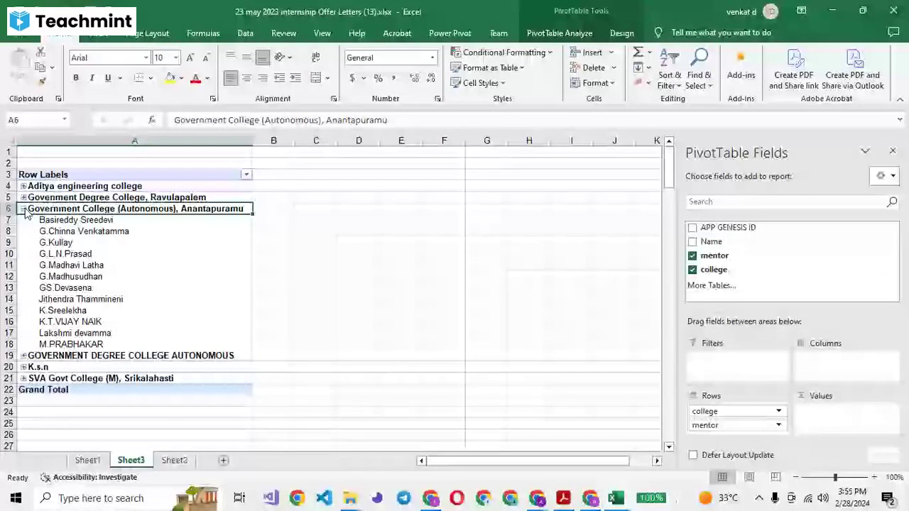
left_click(24, 198)
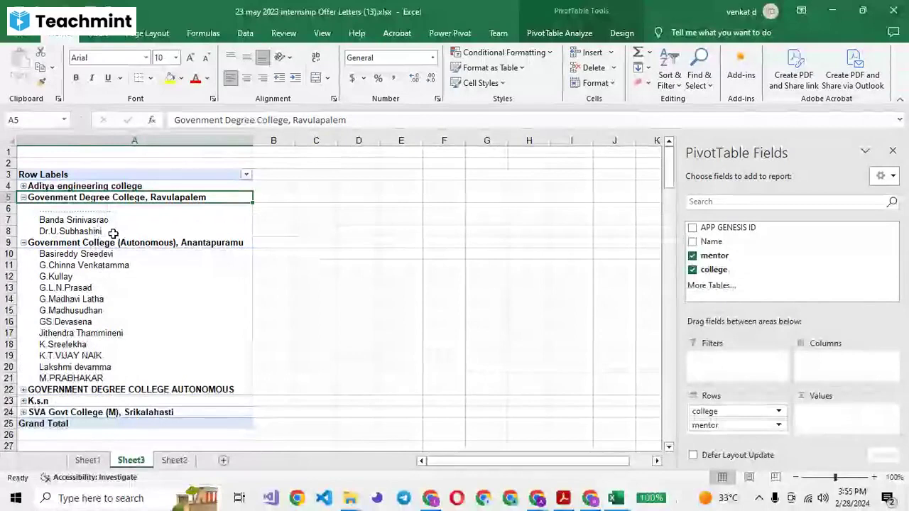
left_click(23, 198)
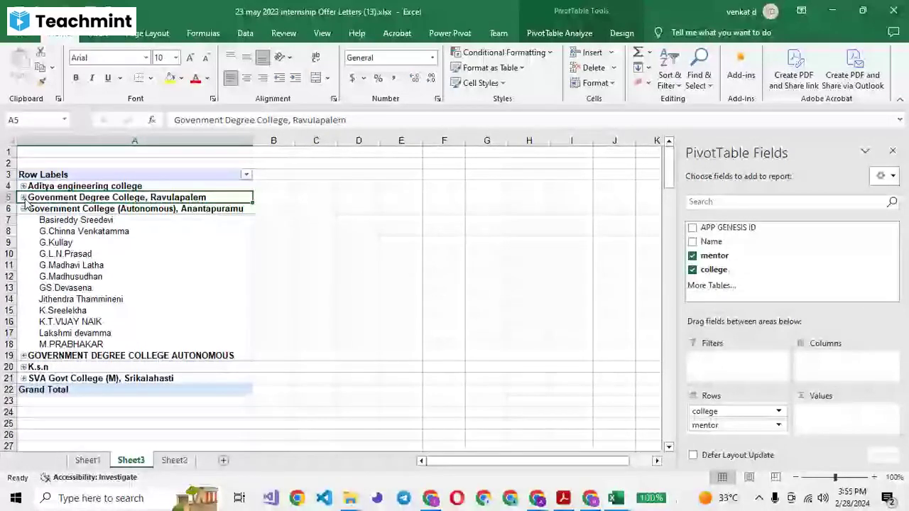
left_click(24, 209)
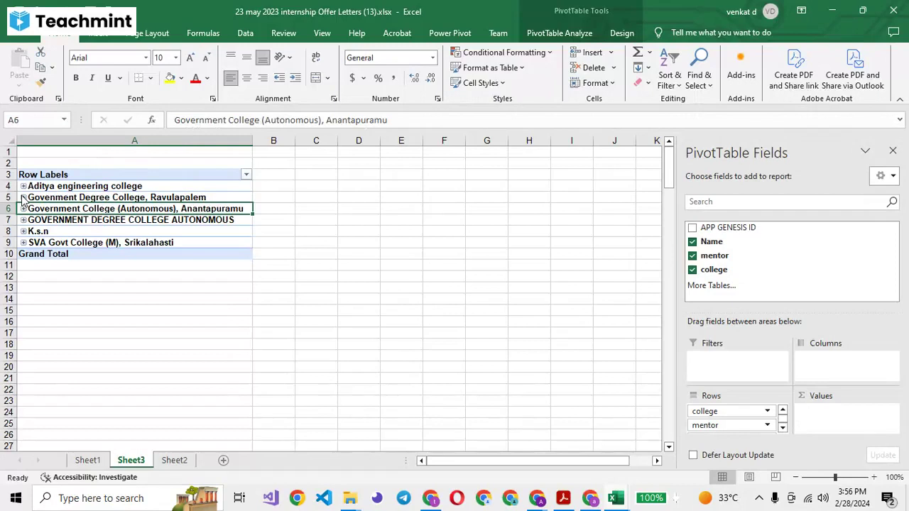
- Expand Ravulapalem, collapse its mentor groups except the third, then view Sheet1's source data
left_click(23, 198)
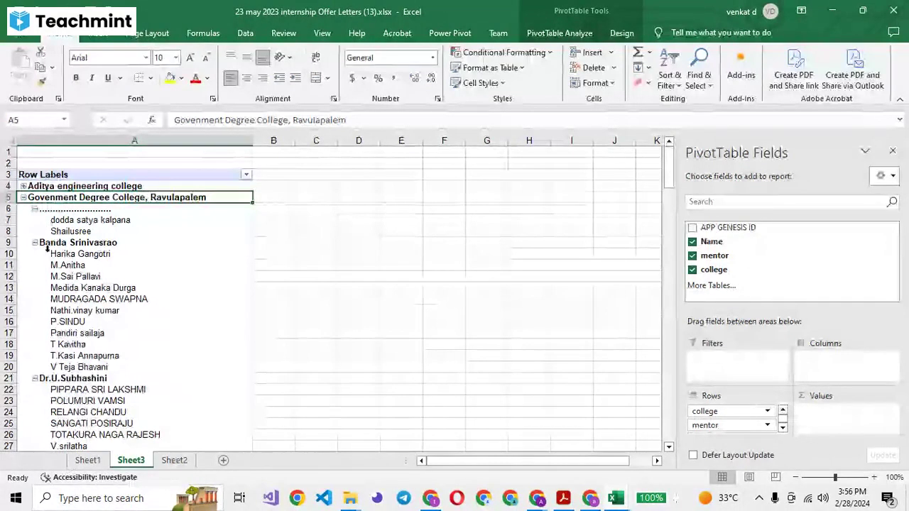
left_click(34, 242)
left_click(34, 254)
left_click(34, 208)
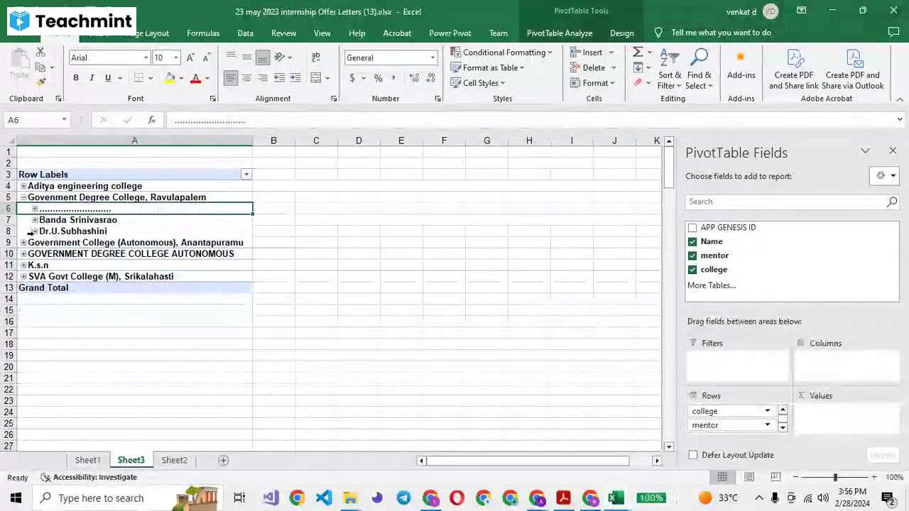
left_click(34, 231)
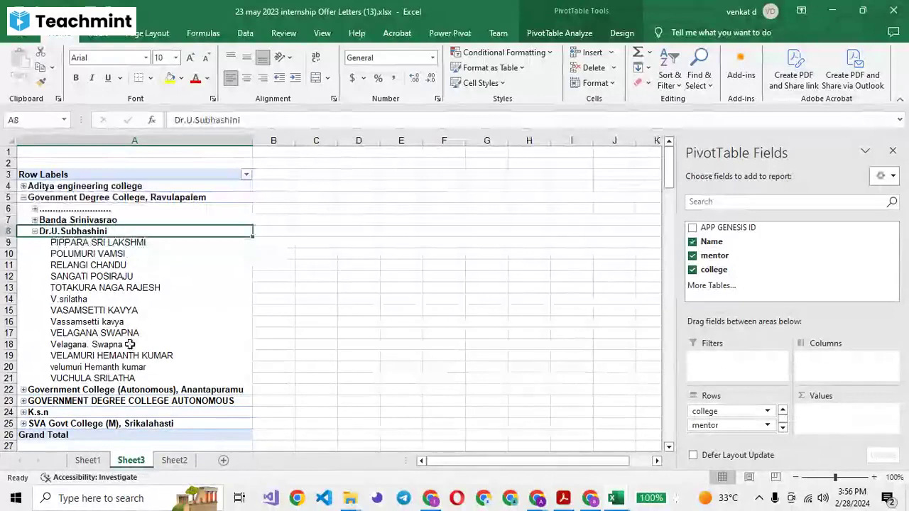
left_click(88, 461)
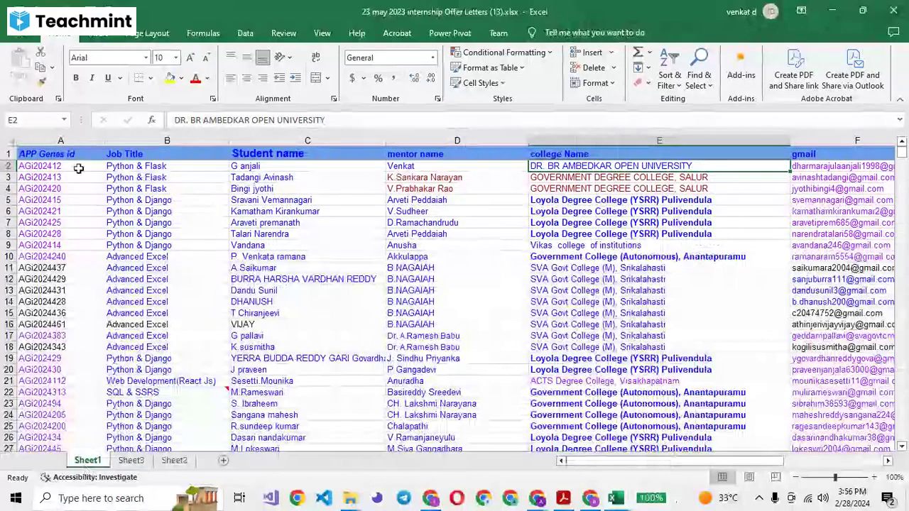
- Create a PivotTable from the whole student data table on a new worksheet
left_click(78, 169)
key("ctrl+a")
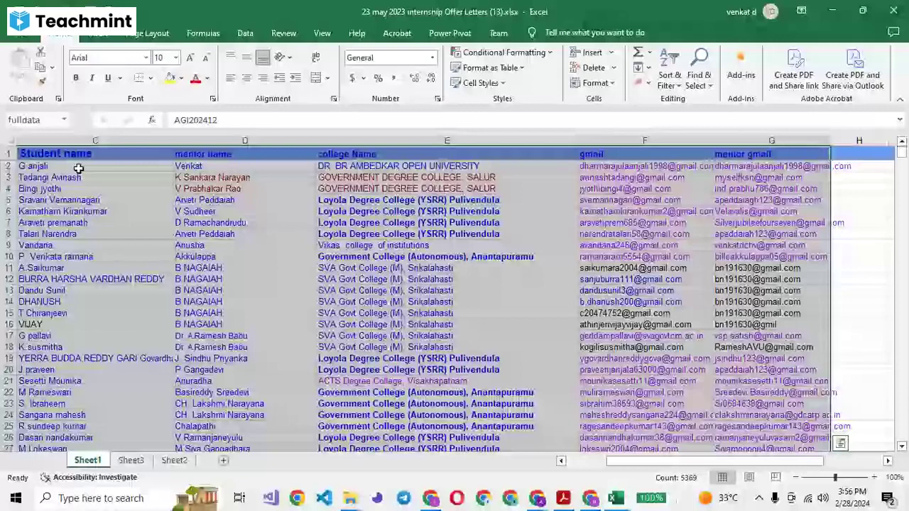
key("alt+n")
key("v")
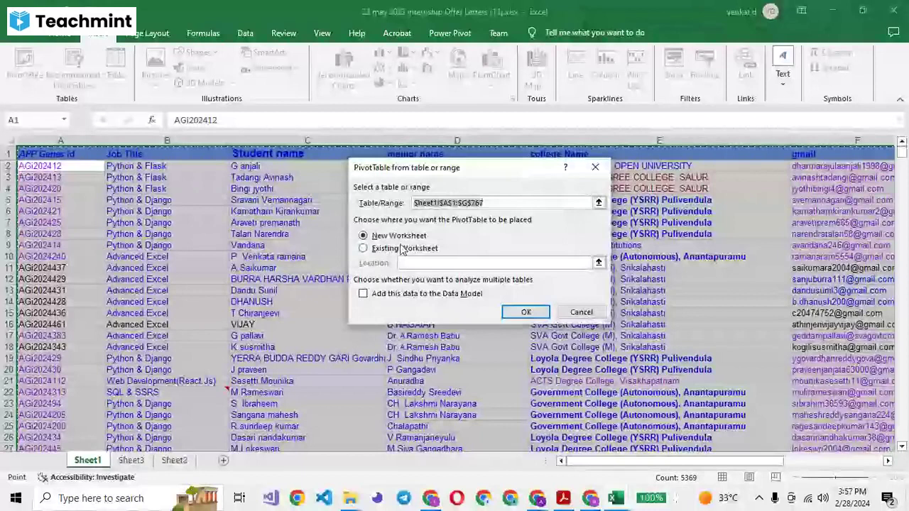
key("Return")
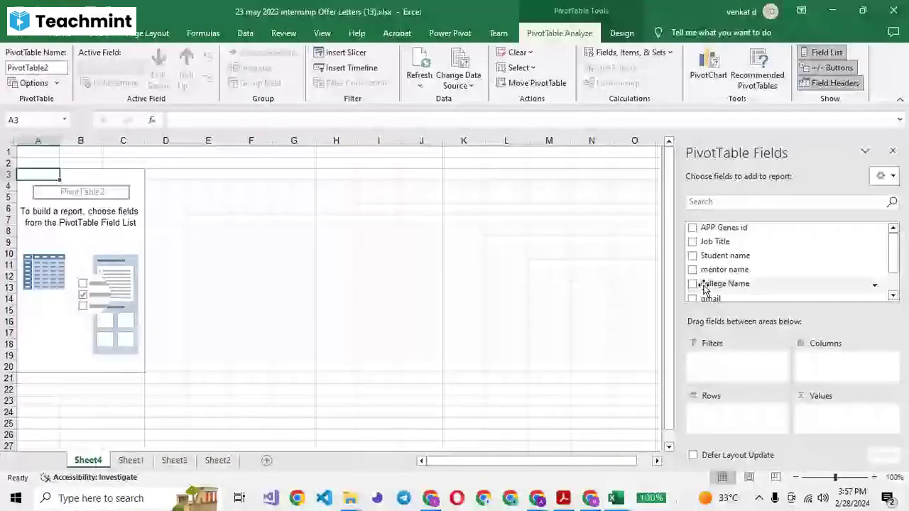
- Add college Name, mentor name and Student name to the PivotTable rows
left_click(693, 284)
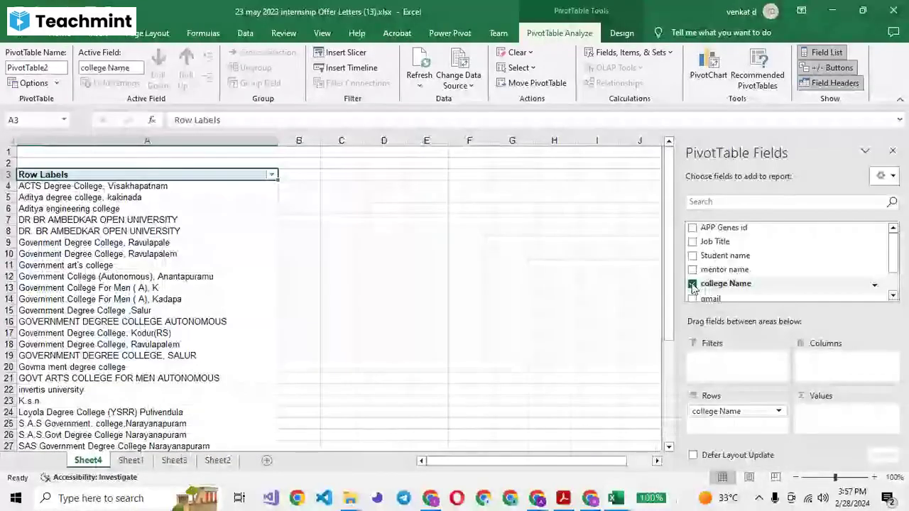
mouse_move(725, 270)
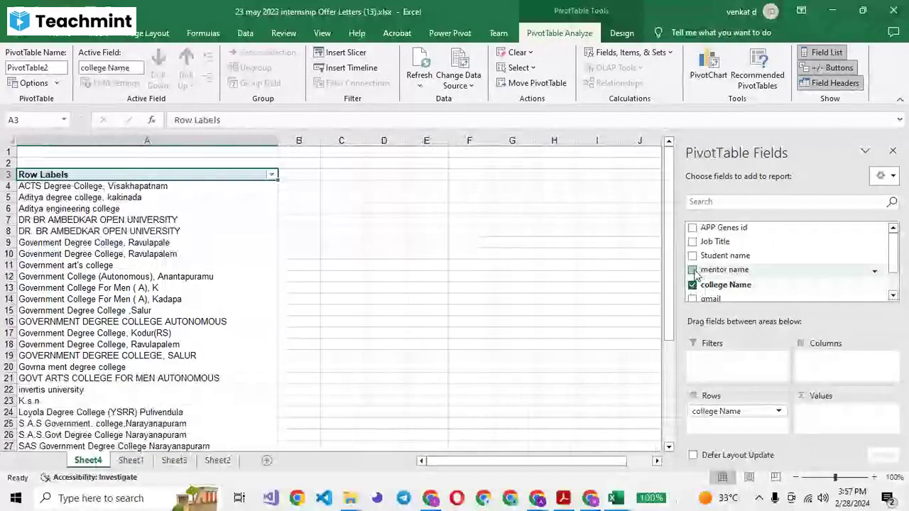
left_click(693, 271)
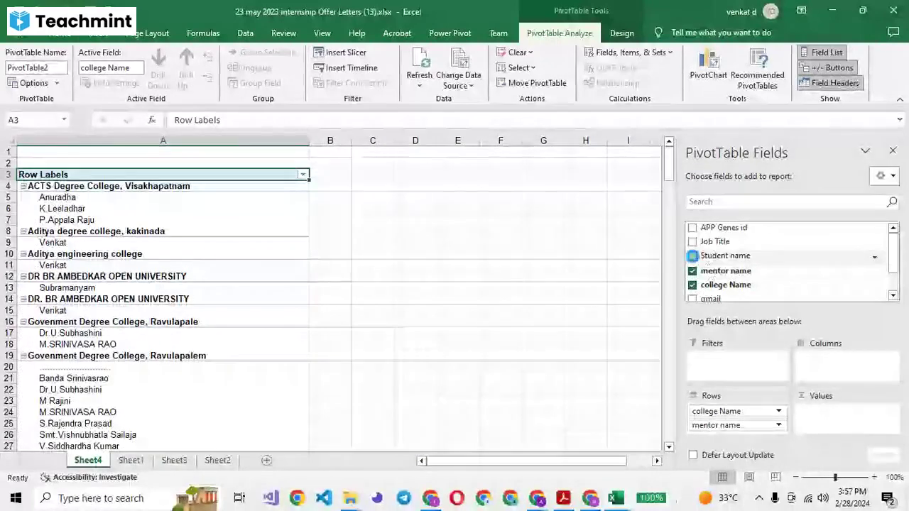
left_click(692, 256)
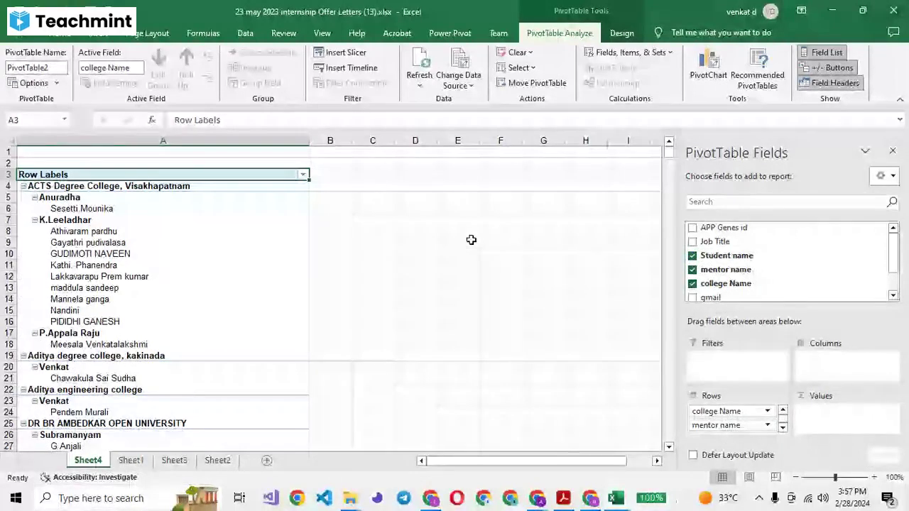
- Collapse the college groups, including DR. BR AMBEDKAR OPEN UNIVERSITY and Ravulapalem
left_click(23, 186)
left_click(23, 197)
left_click(23, 208)
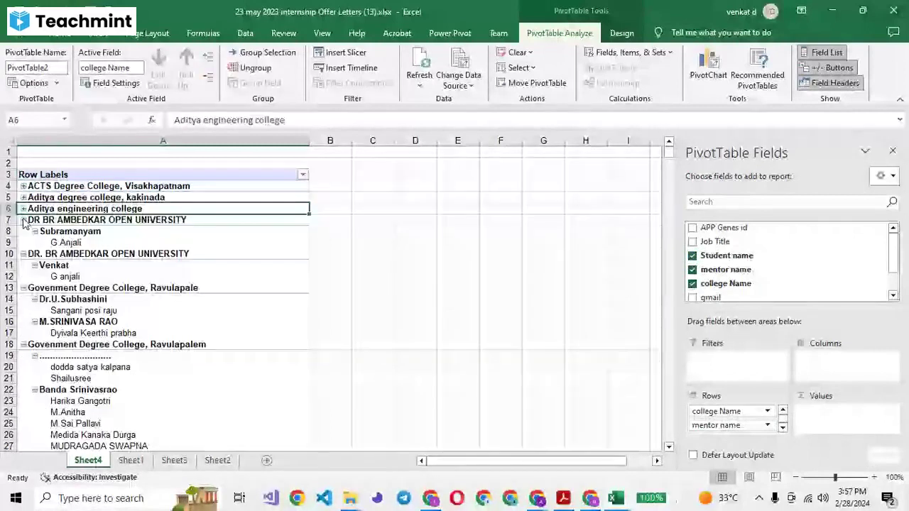
left_click(24, 220)
left_click(24, 219)
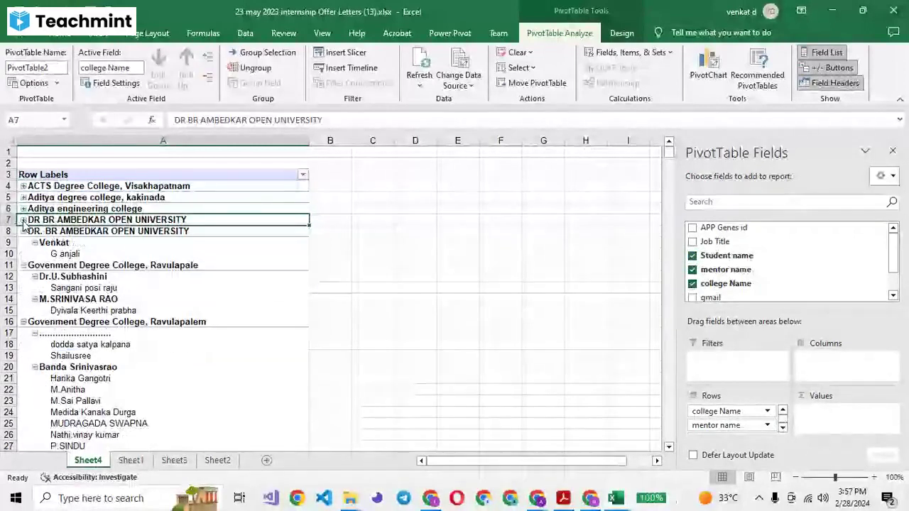
left_click(22, 231)
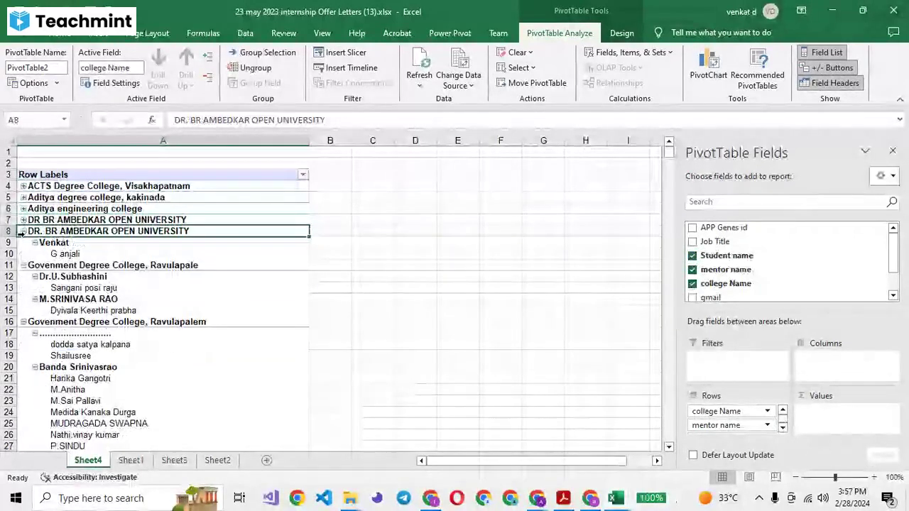
left_click(23, 231)
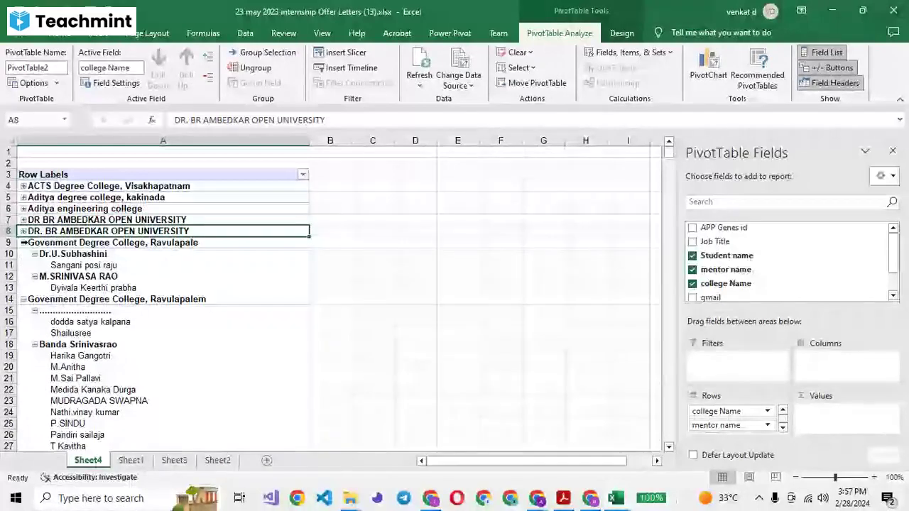
left_click(22, 242)
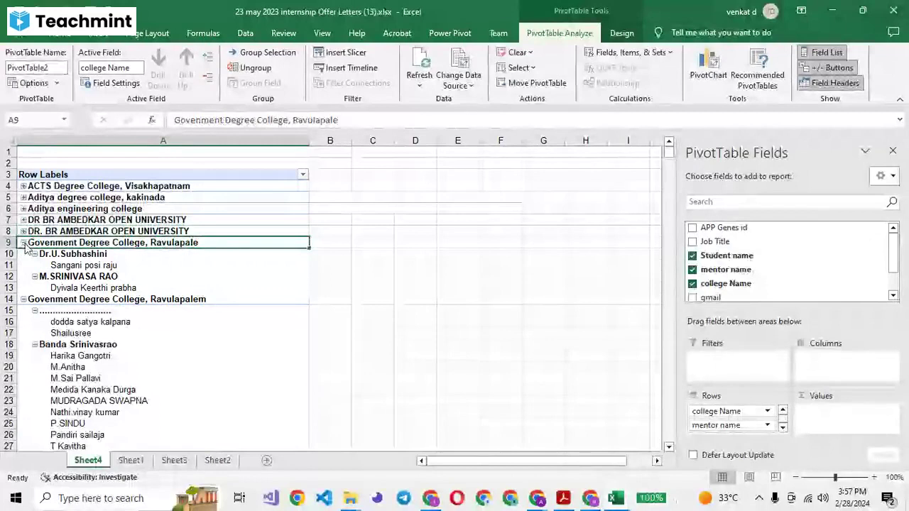
left_click(22, 242)
- Collapse the mentor groups under Ravulapalem, then switch to the Teachmint meeting
left_click(34, 265)
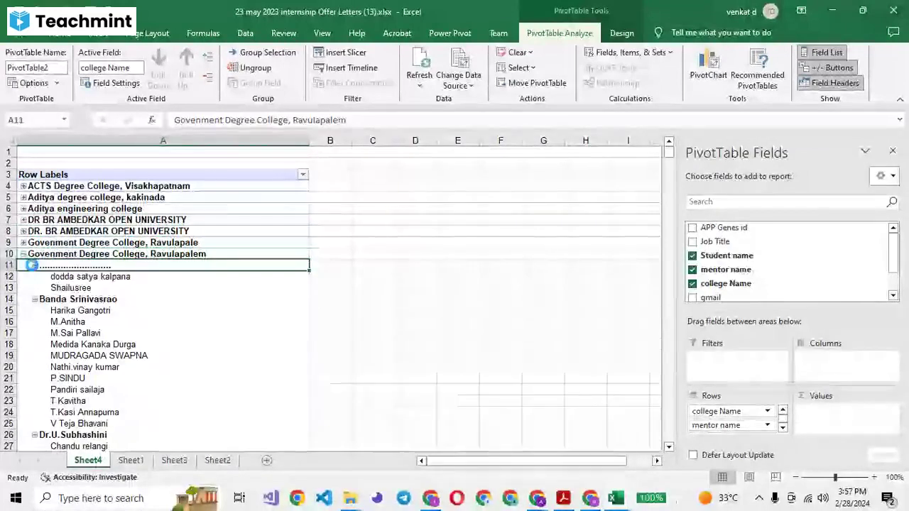
left_click(35, 277)
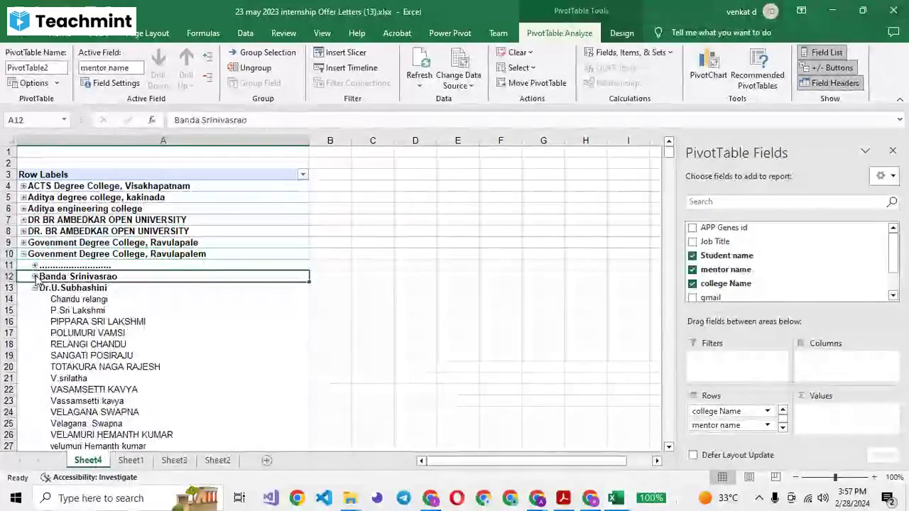
left_click(34, 288)
left_click(35, 300)
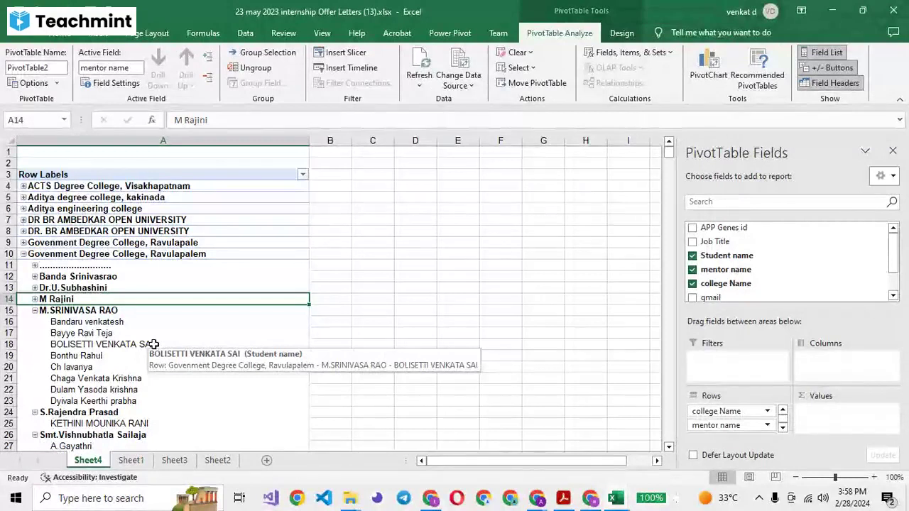
key("alt+Tab")
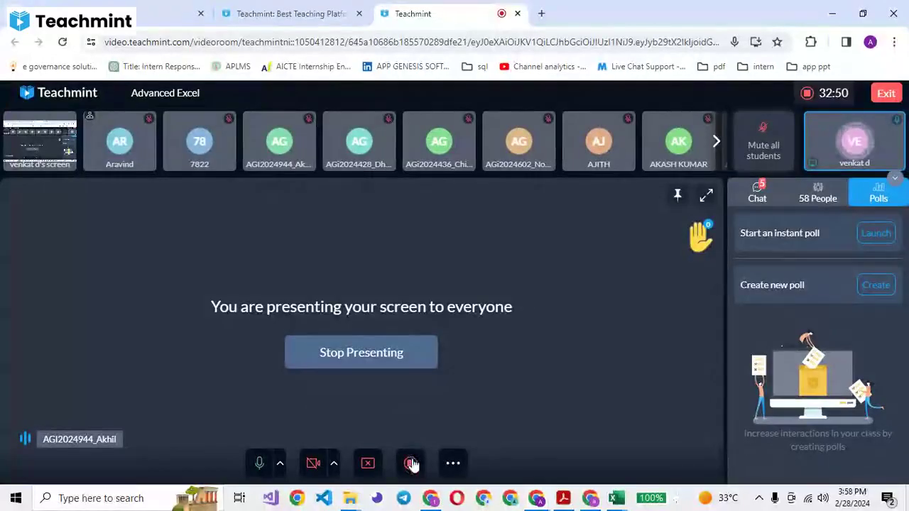